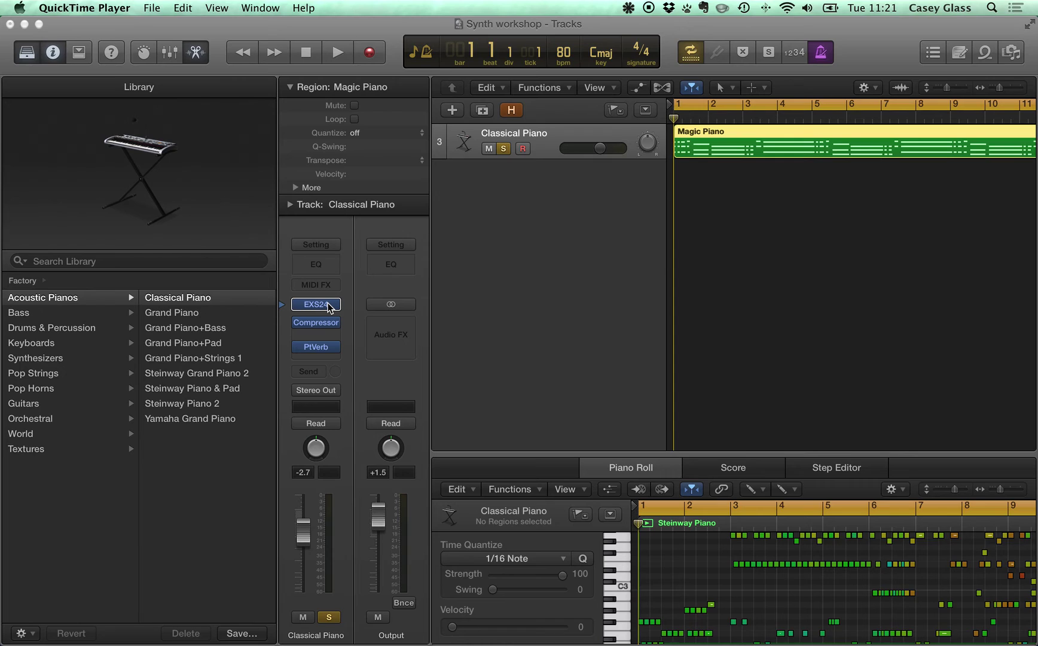
- Play the Magic Piano part, stop it, and move the playhead back to bar 1
left_click(543, 348)
key("space")
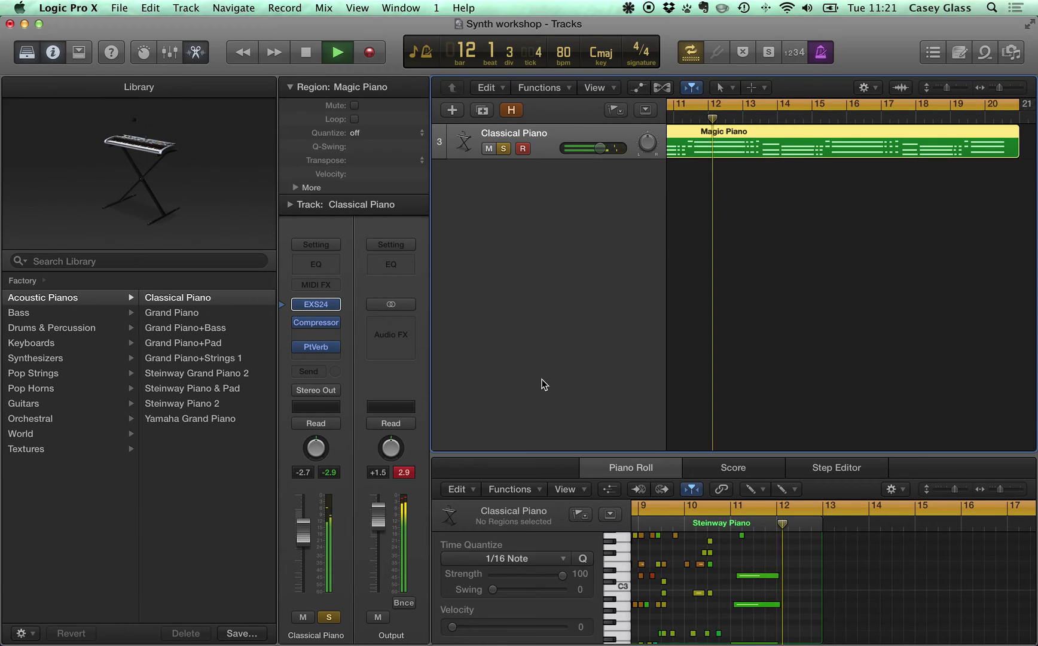
key("space")
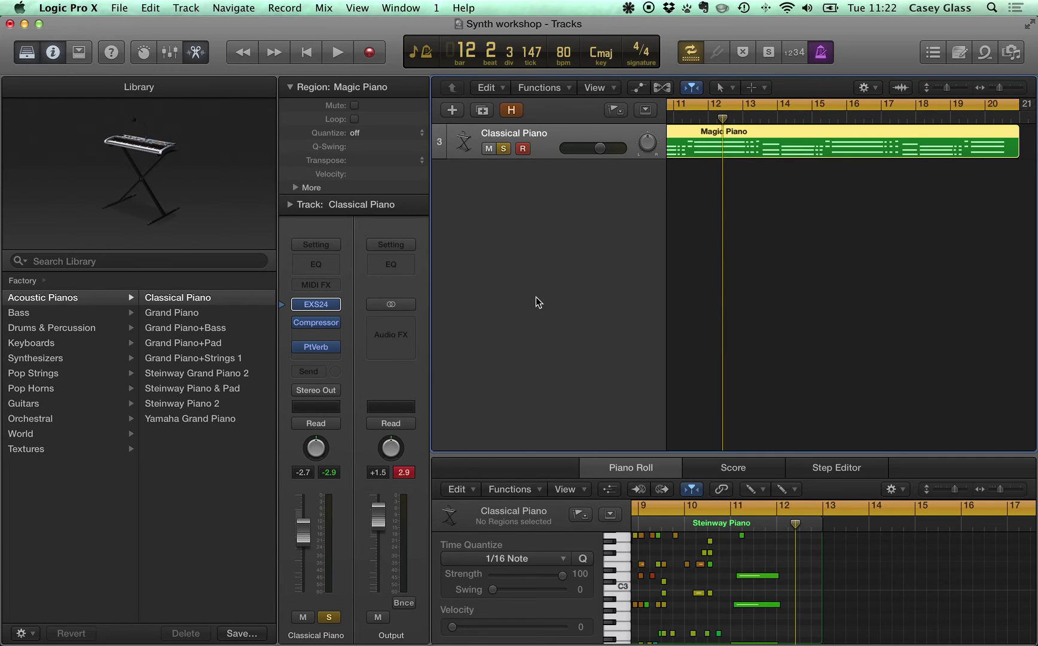
left_click(306, 52)
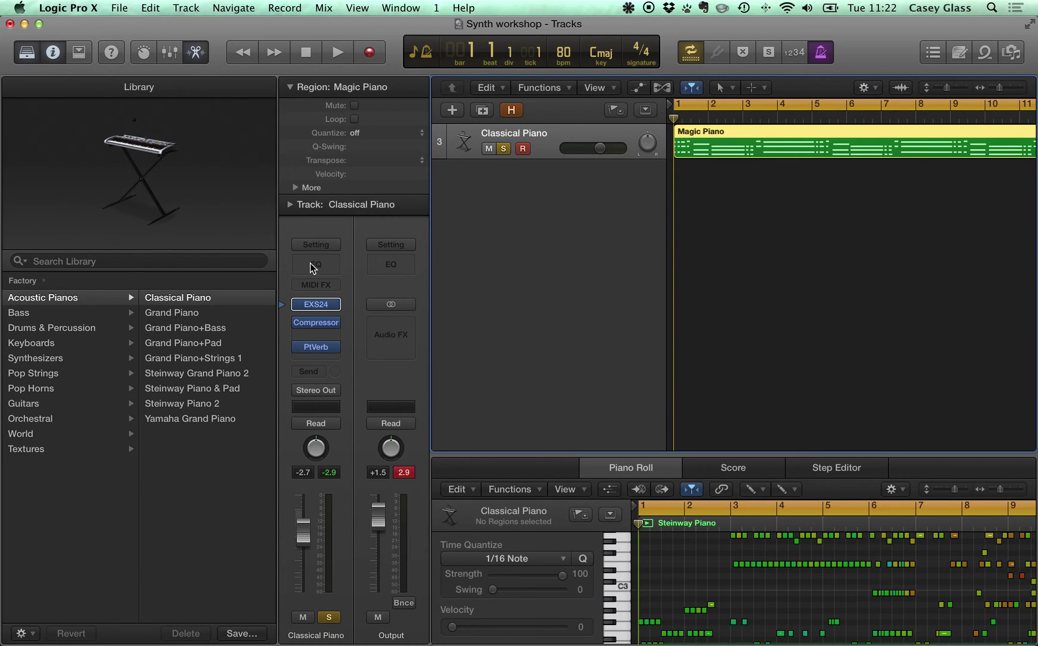
- Reset the Classical Piano channel strip to an empty Inst 4 and audition it
left_click(315, 245)
left_click(321, 243)
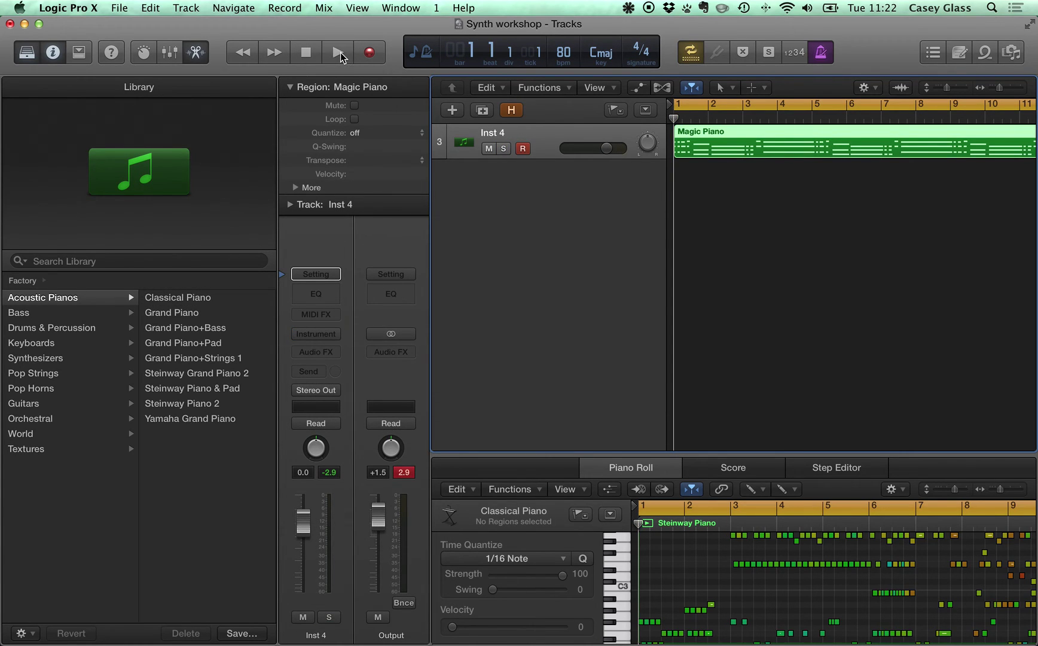
left_click(338, 54)
left_click(338, 53)
- Mute and hide the Bleuthner Deep Reverb and Modern Club tracks, leaving only Inst 4 showing
left_click(512, 110)
left_click(508, 184)
left_click(509, 148)
left_click(512, 110)
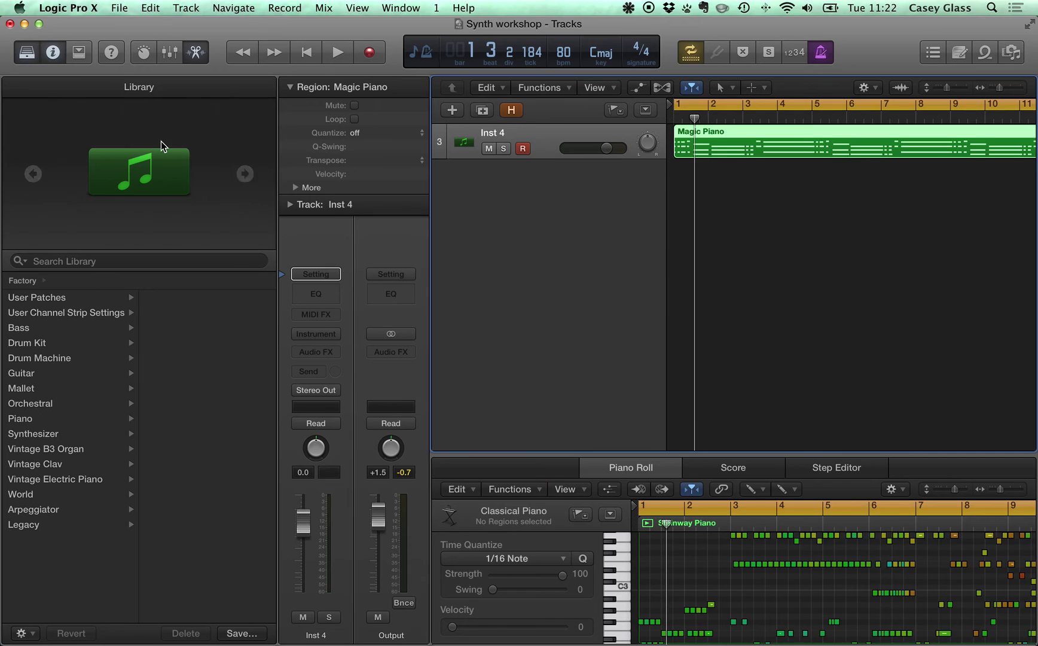
left_click(302, 53)
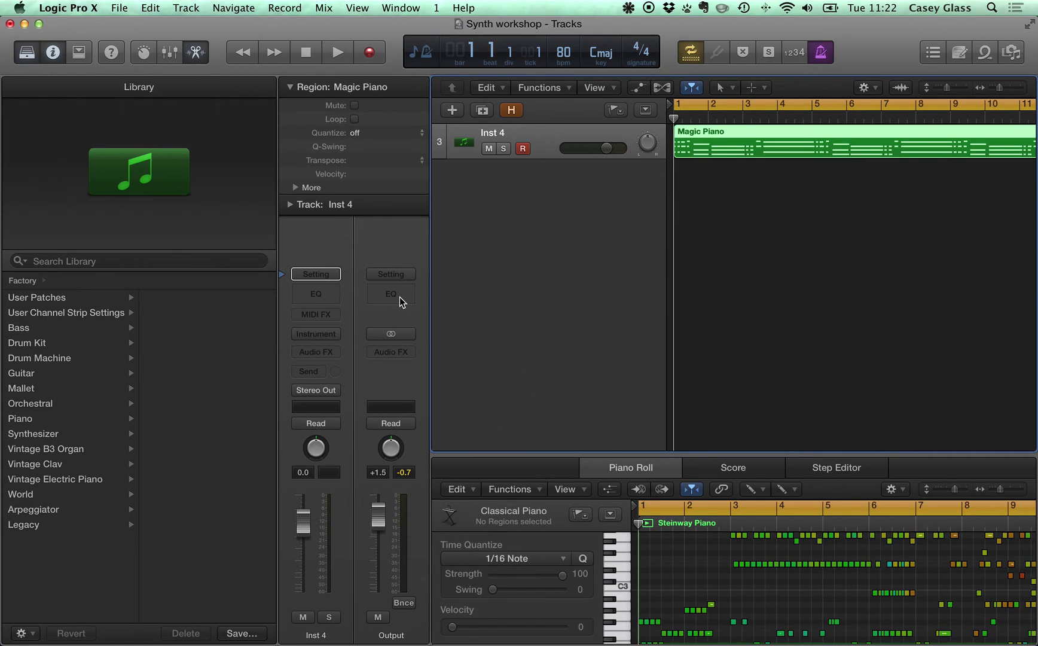
left_click(317, 274)
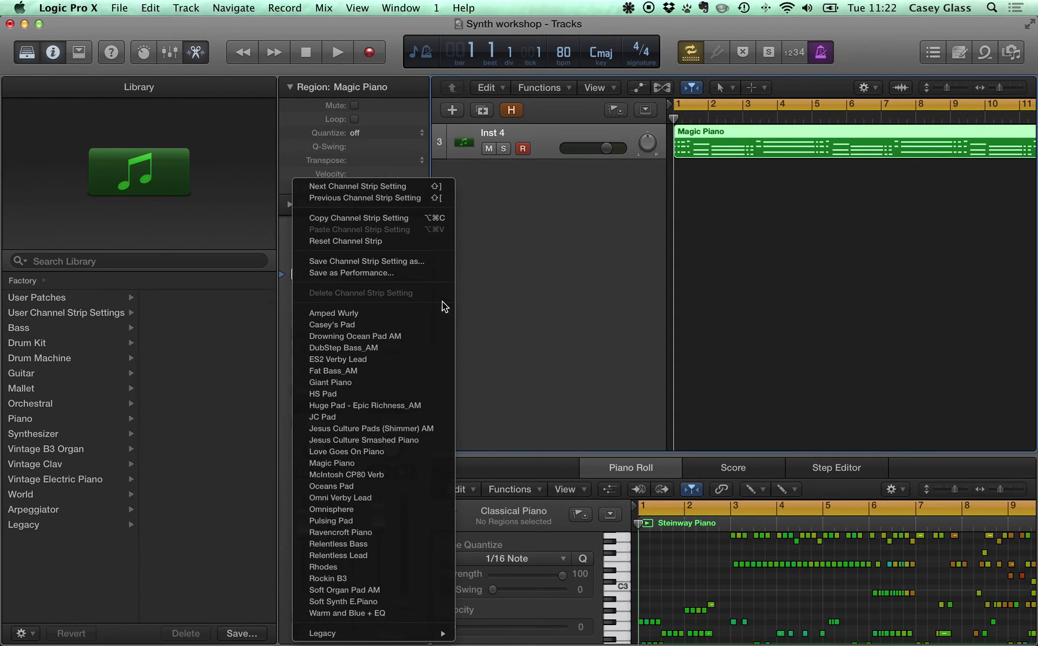
left_click(514, 289)
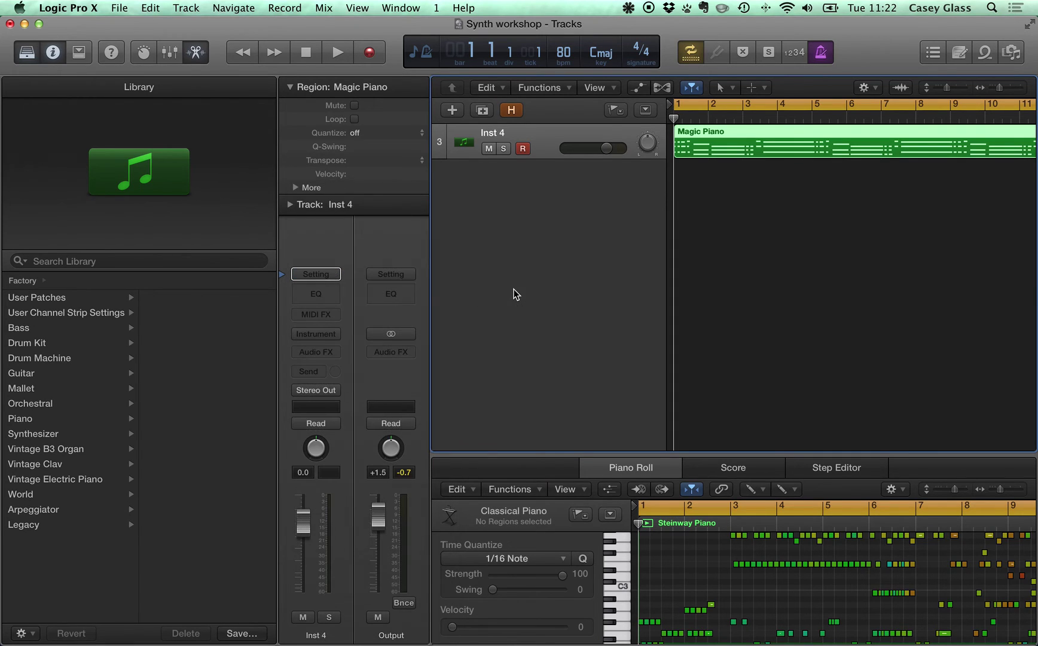
- Load the EXS24 sampler in stereo into the Inst 4 instrument slot
left_click(336, 328)
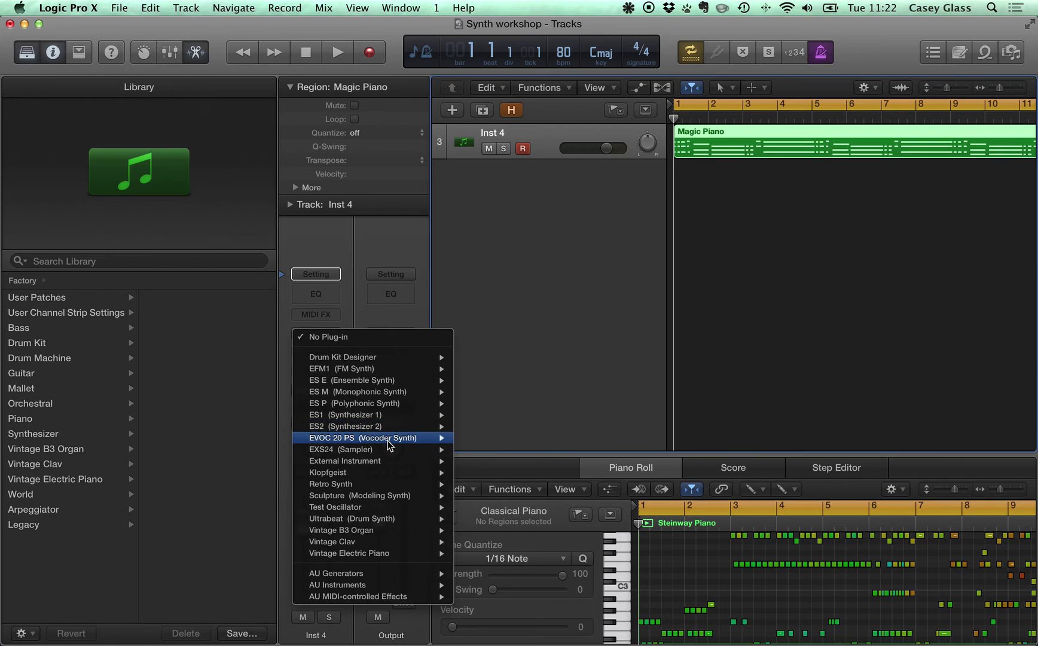
mouse_move(387, 445)
left_click(493, 466)
- Choose Factory > Acoustic Pianos > Classical Piano in EXS24 and raise its output level
left_click(371, 133)
mouse_move(389, 280)
mouse_move(487, 315)
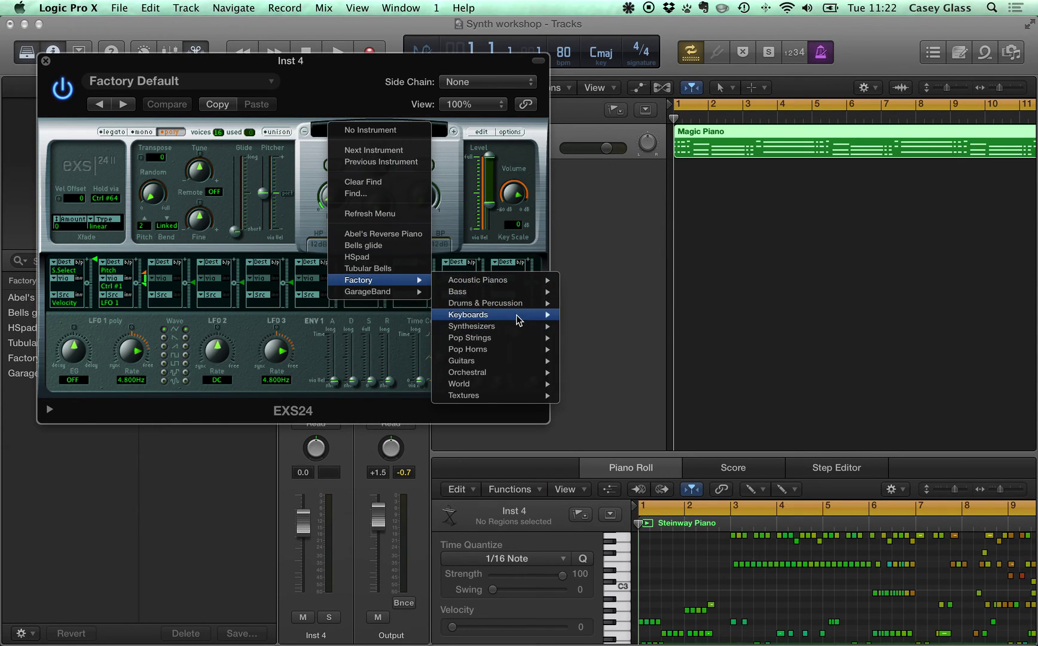
mouse_move(520, 314)
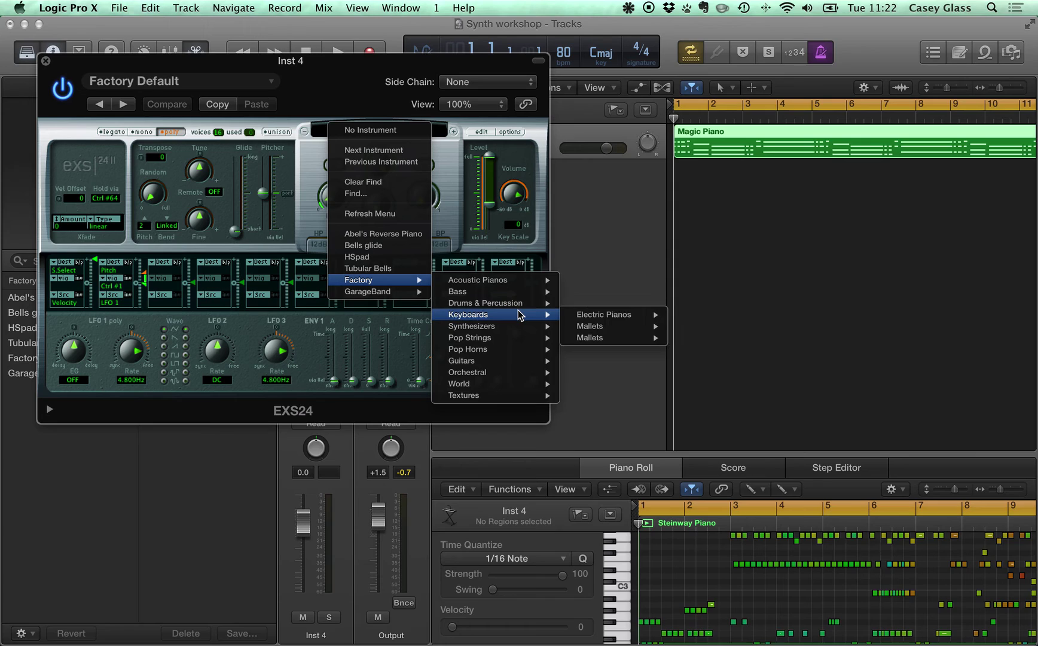
mouse_move(524, 280)
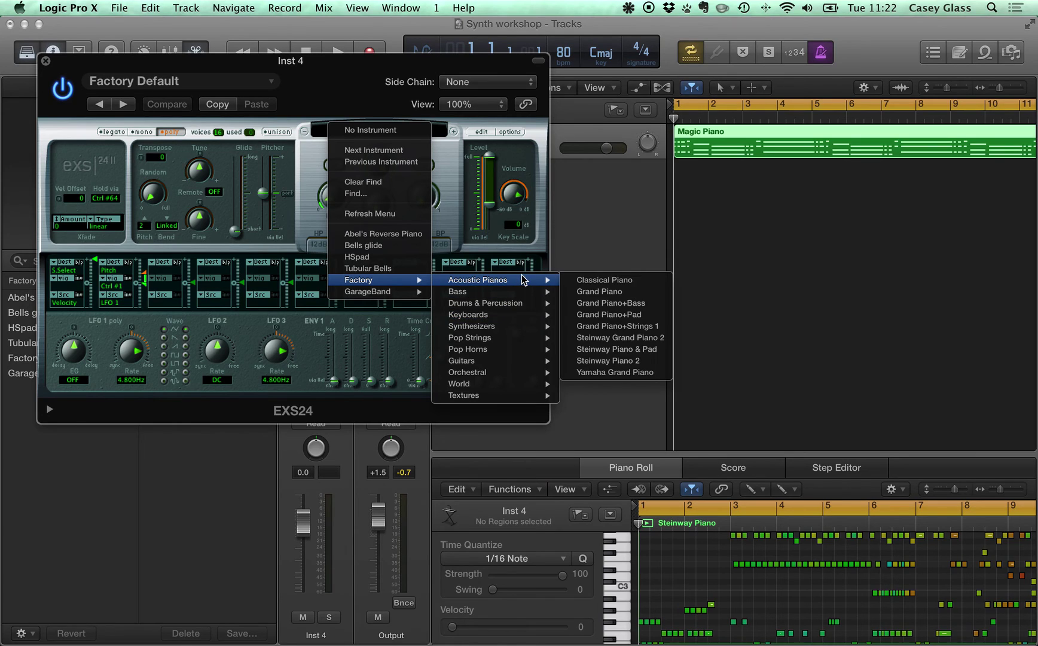
left_click(611, 281)
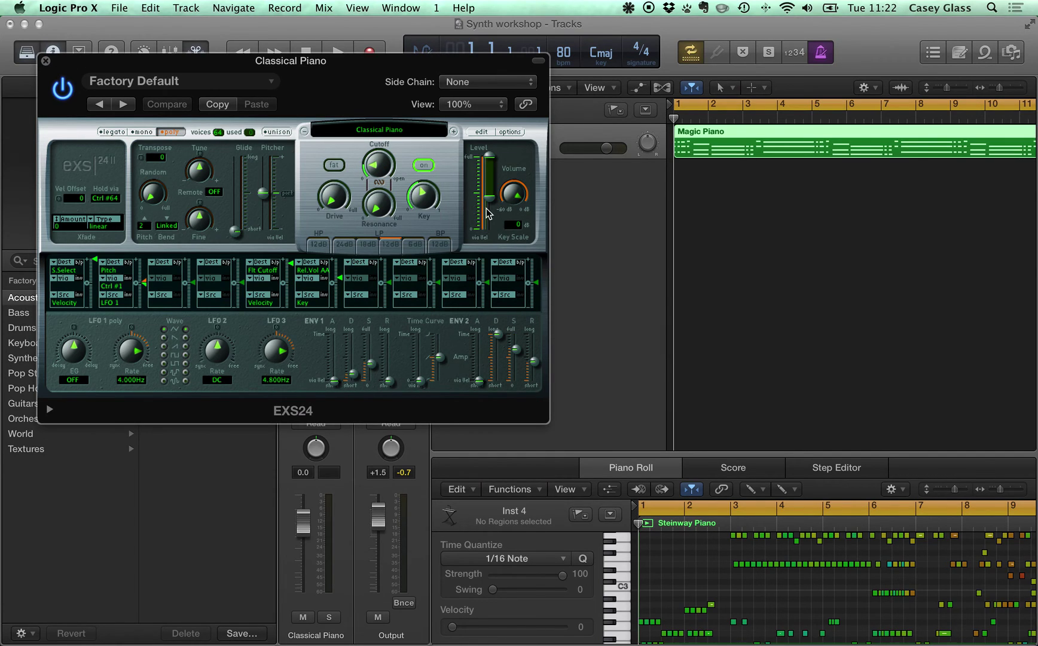
left_click_drag(492, 203, 491, 185)
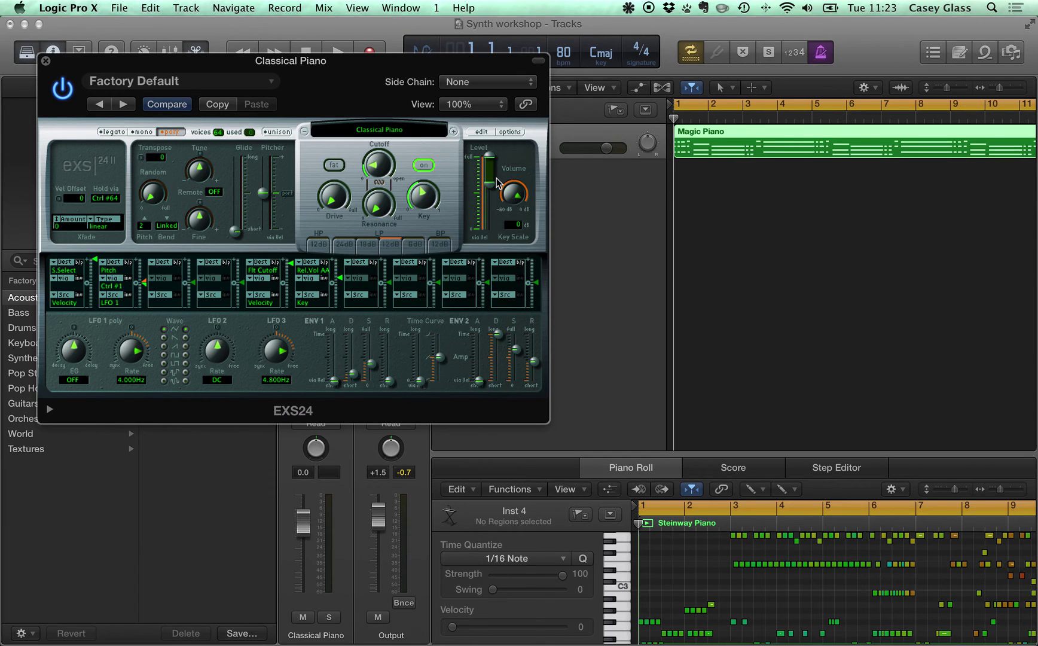
- Close the EXS24 window, audition the Classical Piano sound, and bring up the Audio FX list
left_click(45, 61)
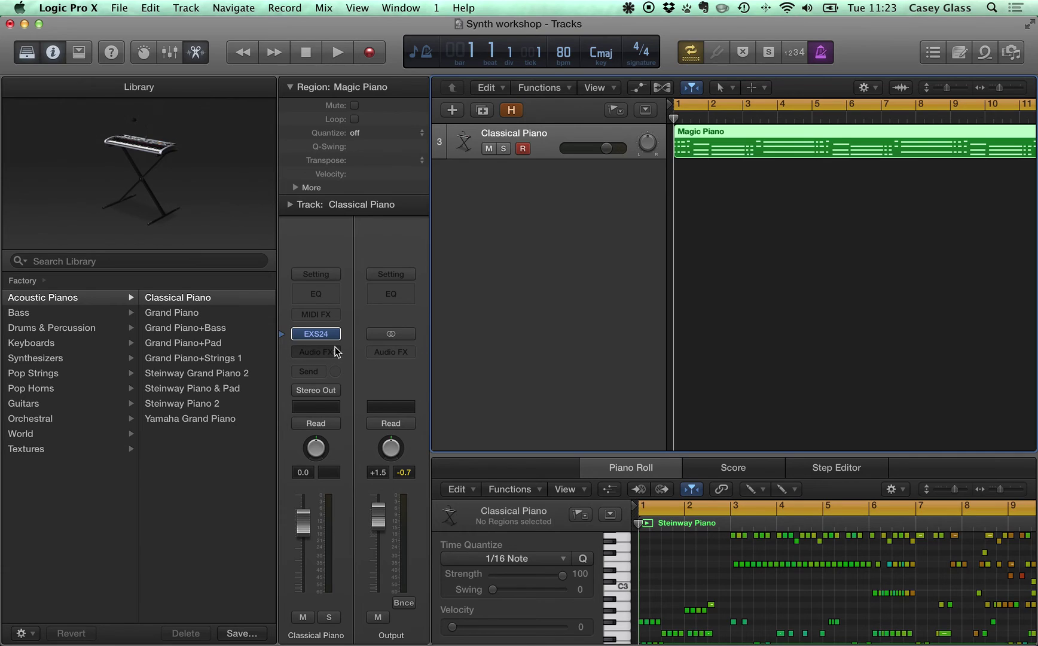
left_click(339, 52)
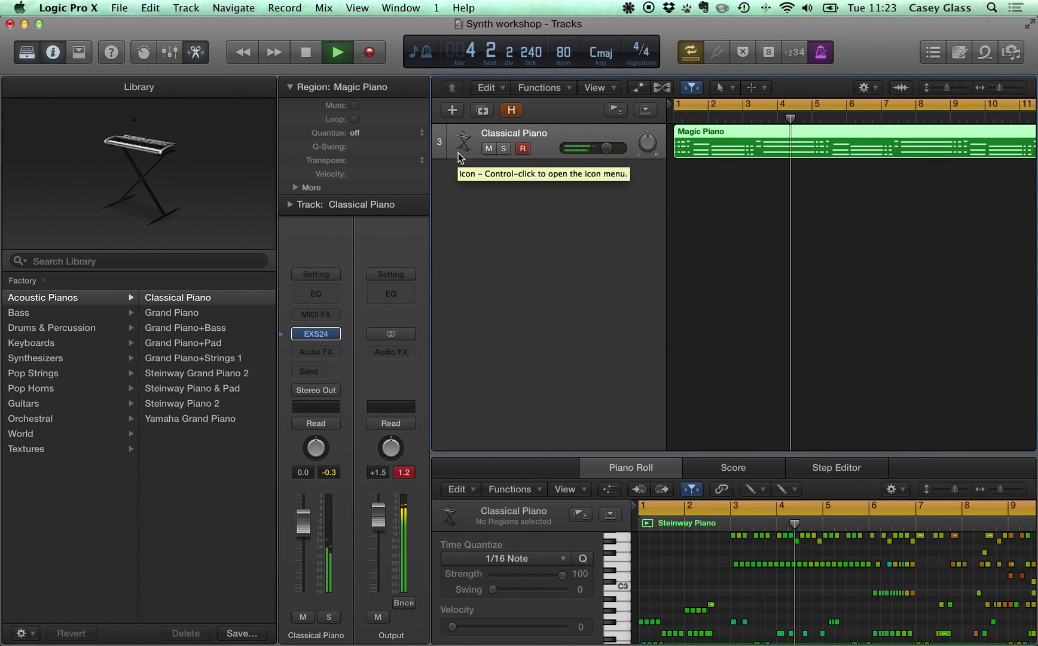
key("space")
mouse_move(304, 337)
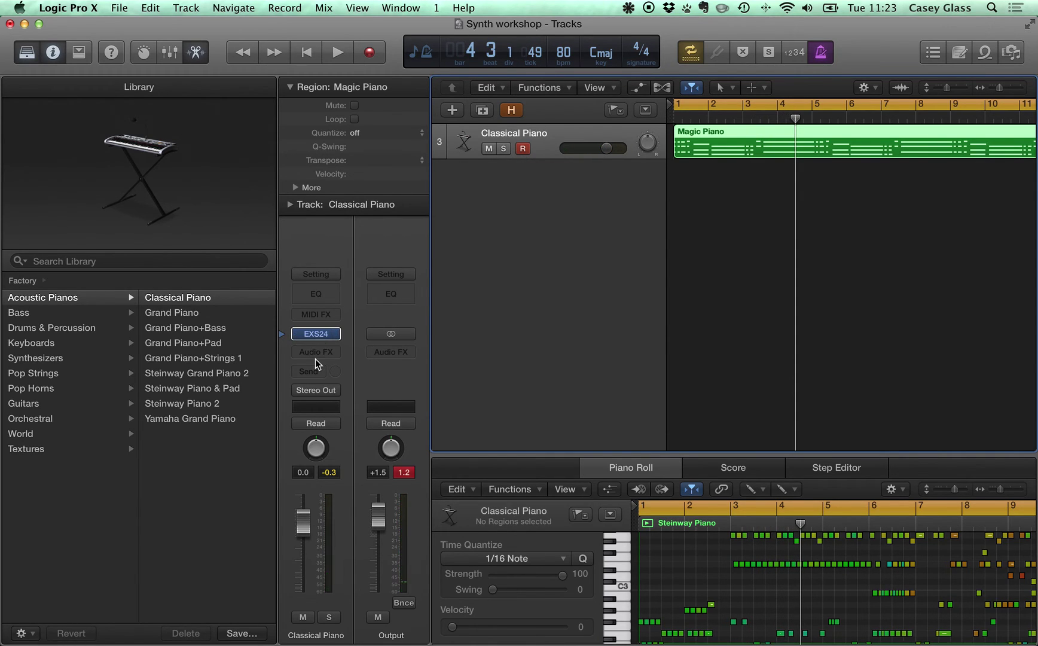
left_click(336, 353)
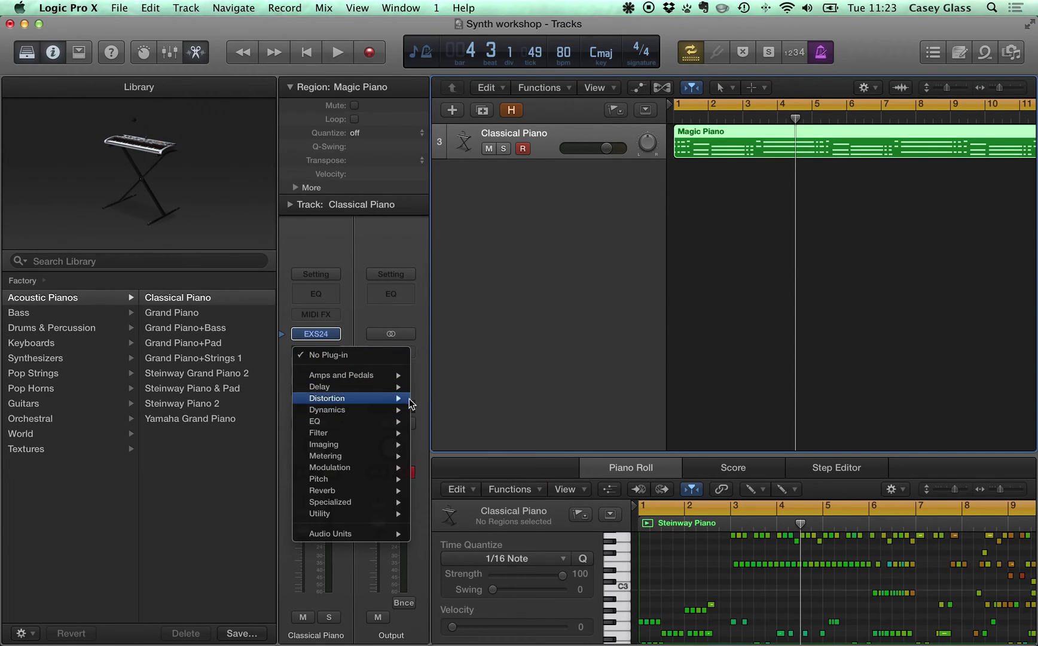
- Insert a stereo Compressor, set its attack to 0.0 ms, and raise the release time
mouse_move(401, 412)
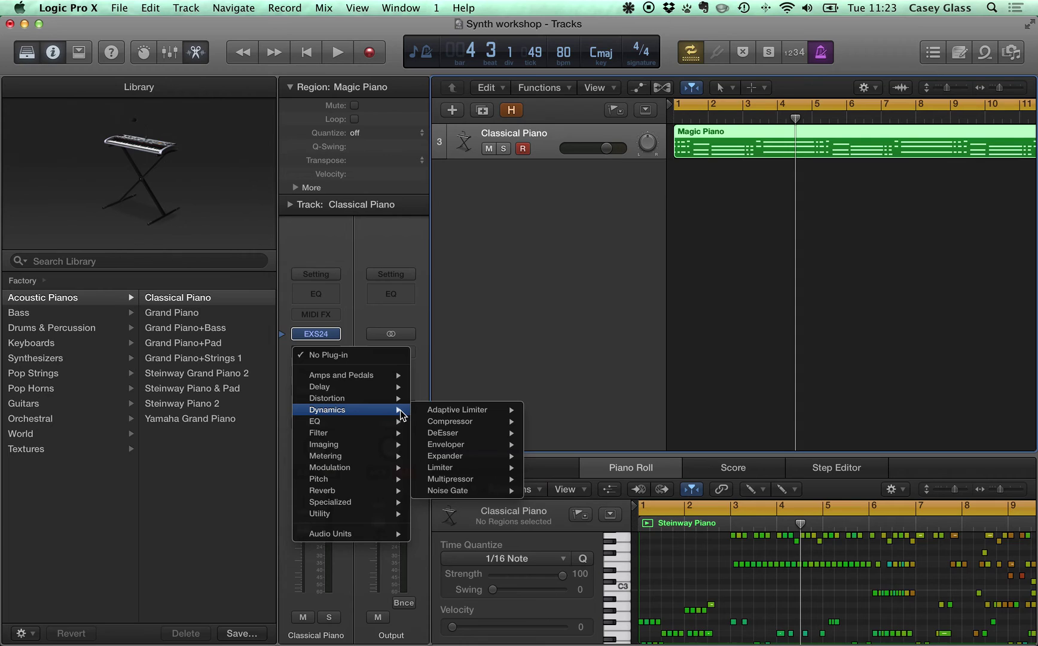
mouse_move(470, 423)
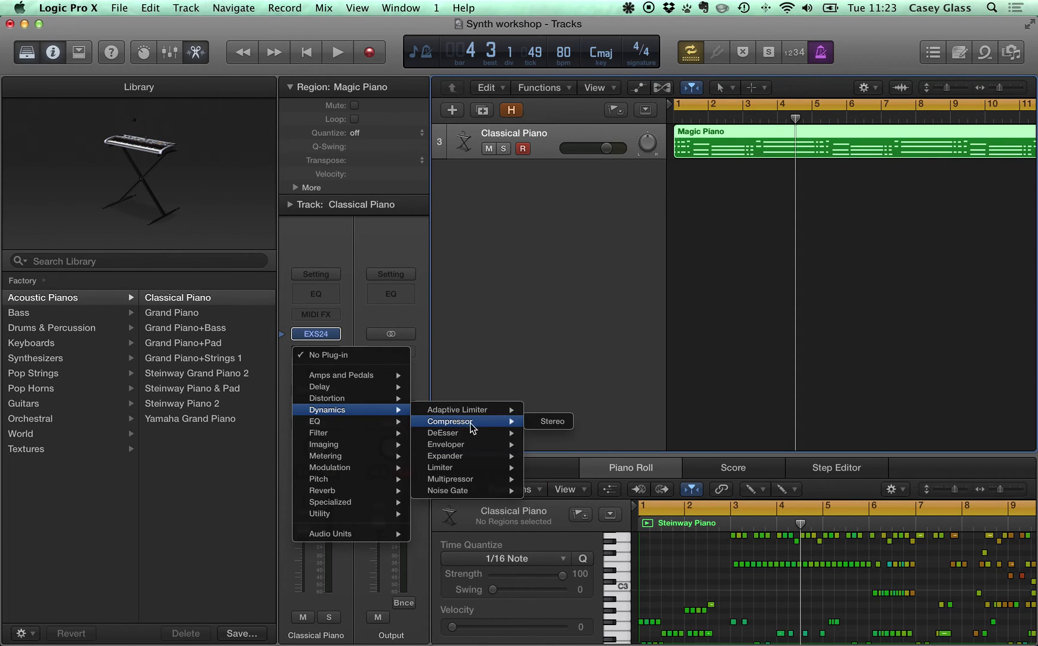
left_click(552, 421)
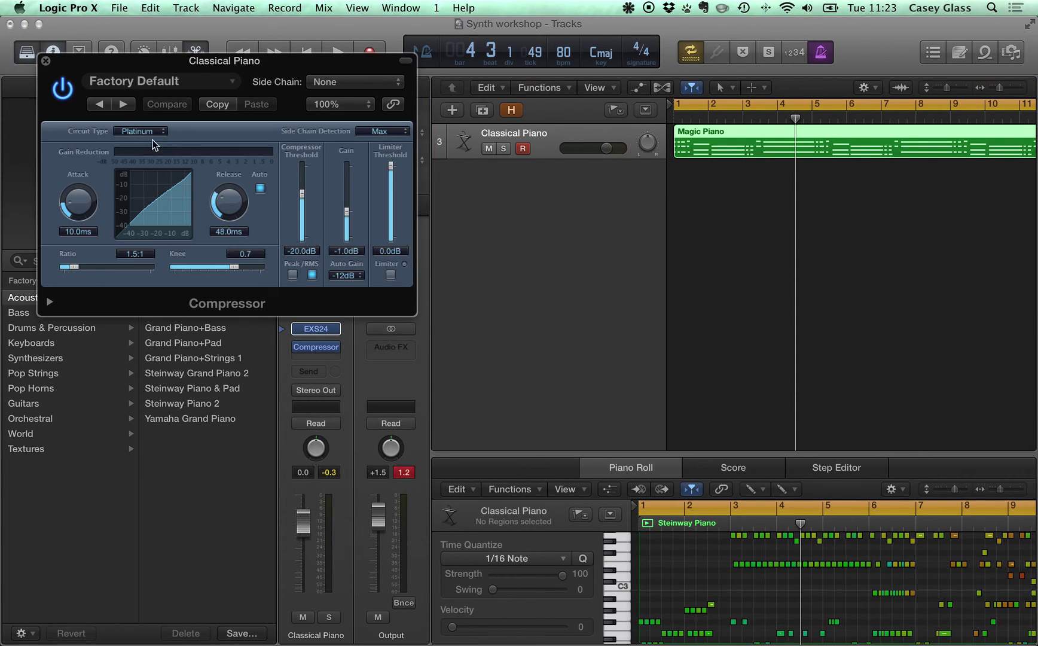
left_click_drag(141, 61, 139, 188)
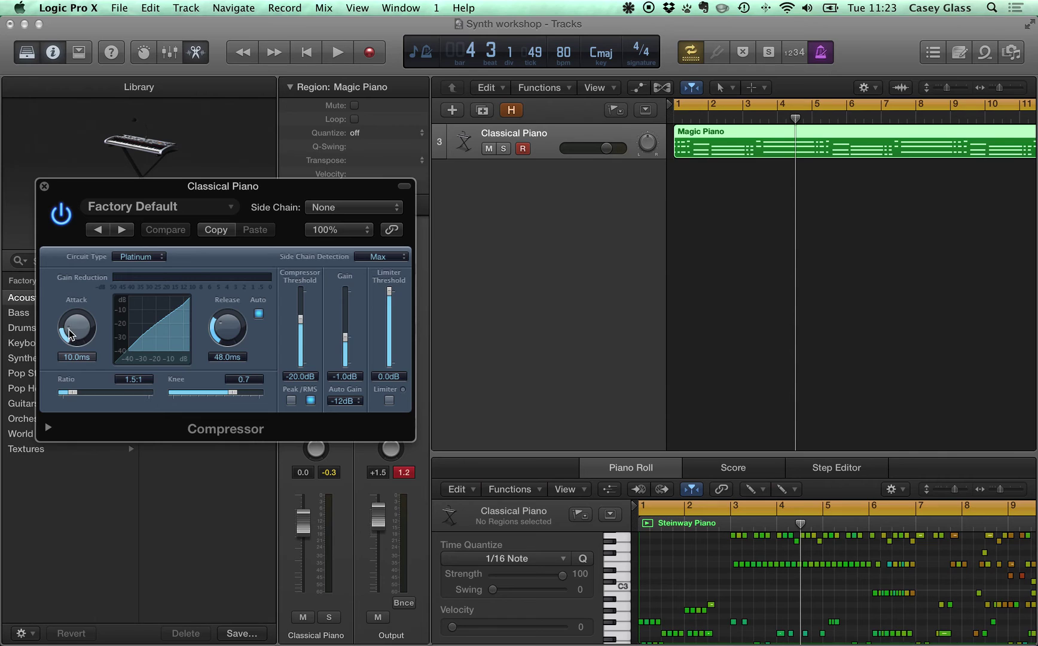
left_click_drag(70, 333, 86, 359)
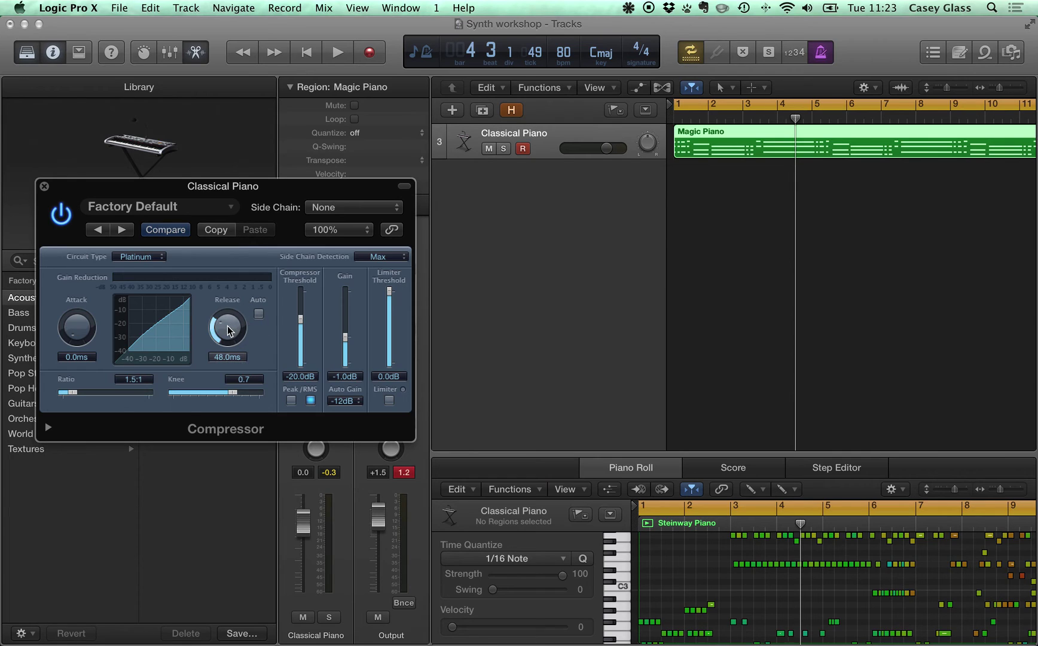
left_click_drag(228, 330, 232, 319)
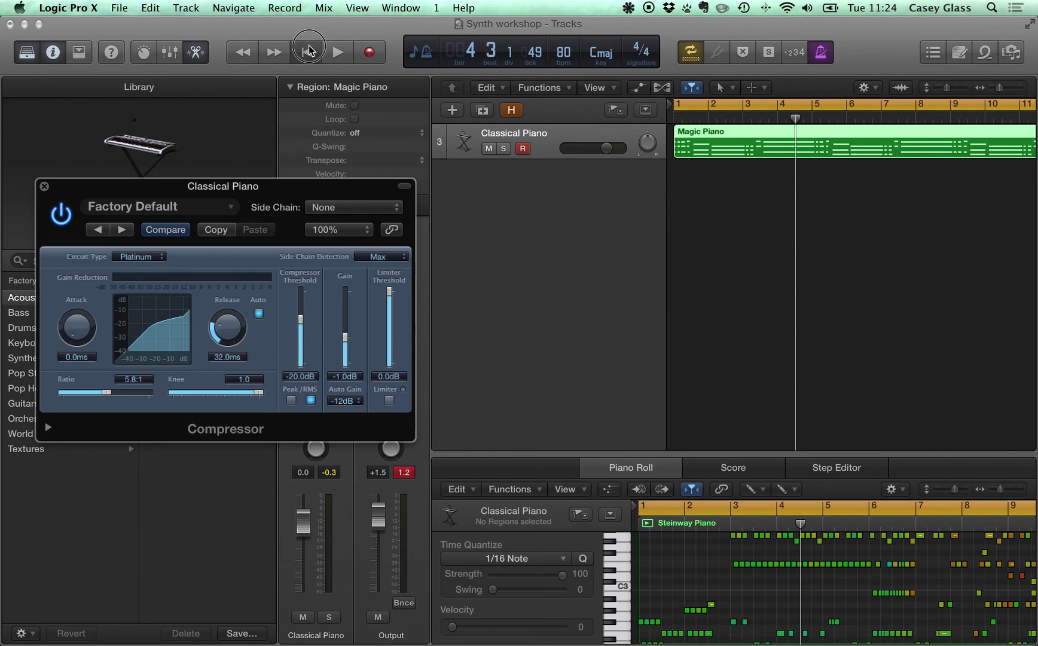
- Play from bar 1, raise the compressor threshold, and switch detection from RMS to Peak
left_click(309, 51)
left_click(337, 52)
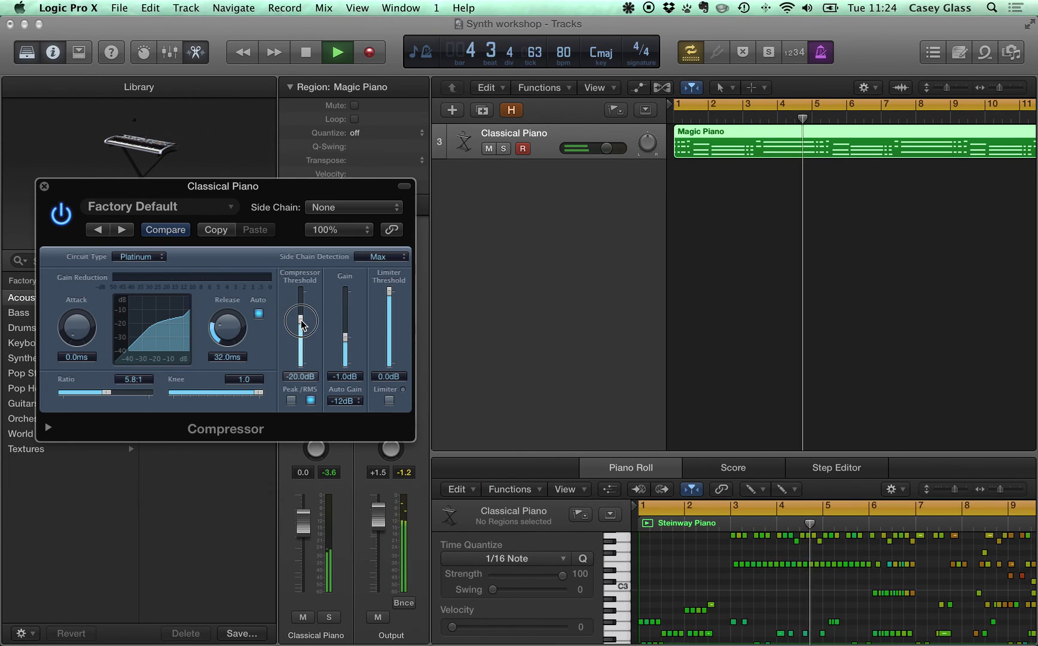
left_click_drag(302, 324, 303, 315)
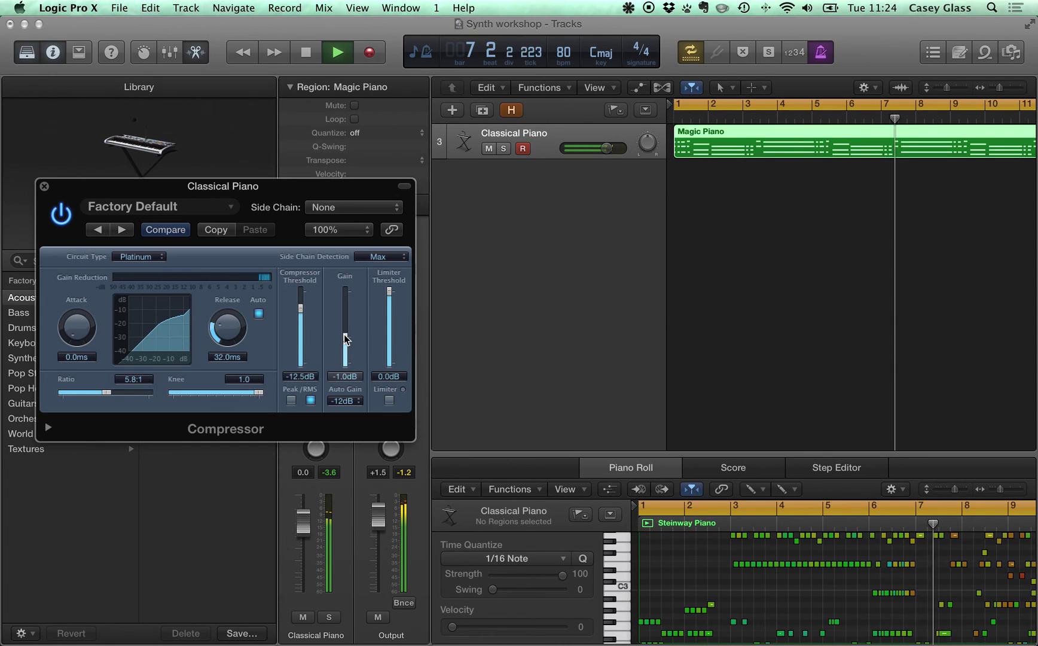
left_click(304, 396)
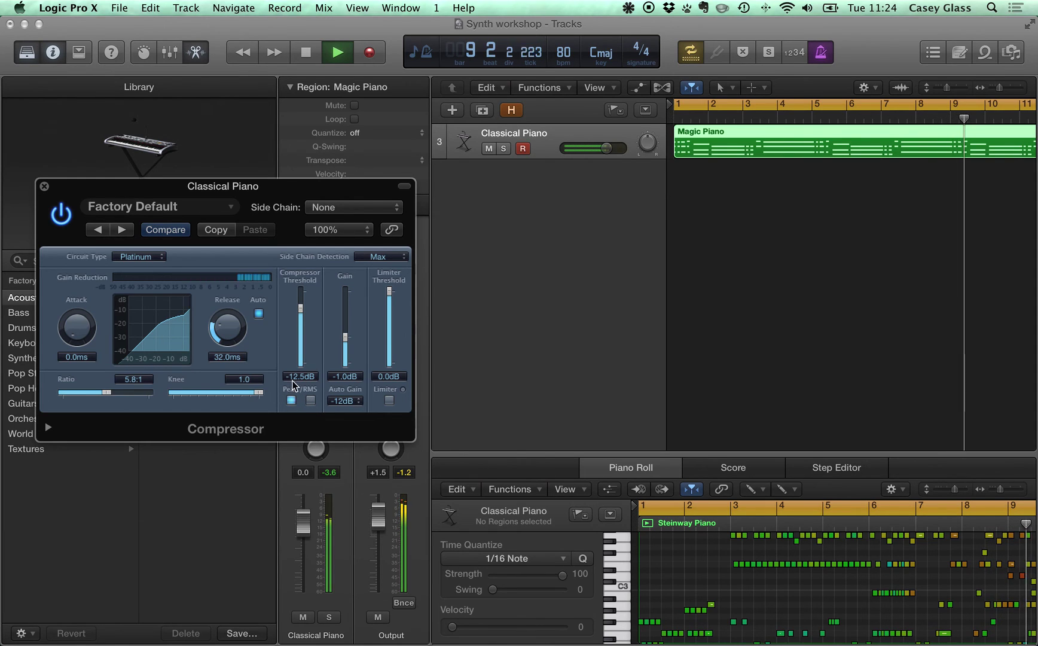
- Bring the compressor threshold up to -6.0 dB and add 2.0 dB of makeup gain
left_click(302, 312)
left_click_drag(301, 312, 302, 307)
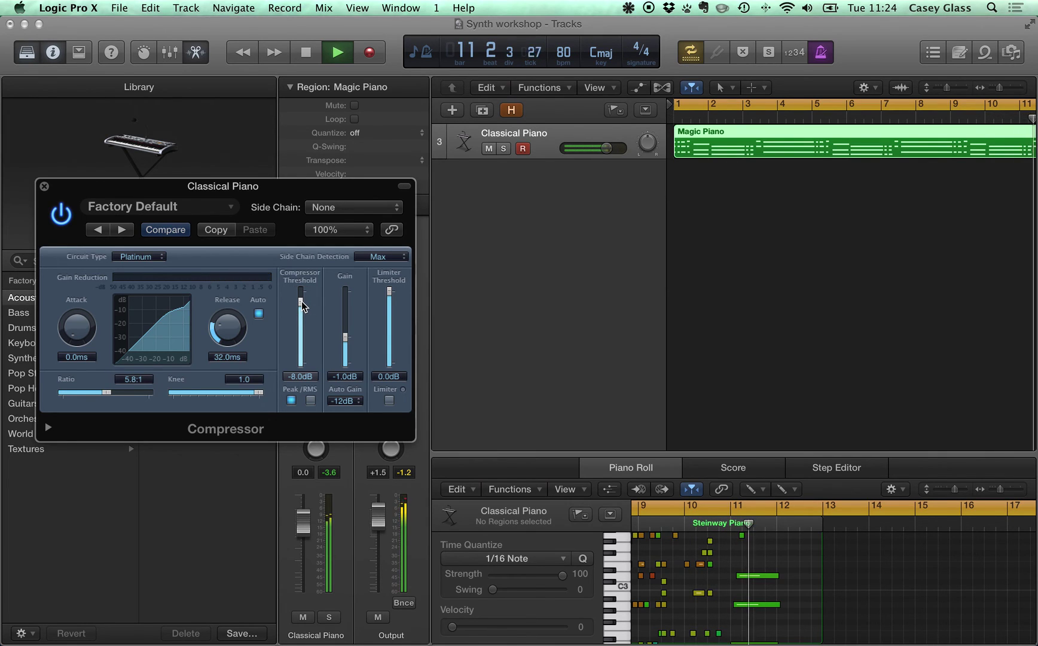
left_click(302, 303)
left_click_drag(302, 302, 302, 299)
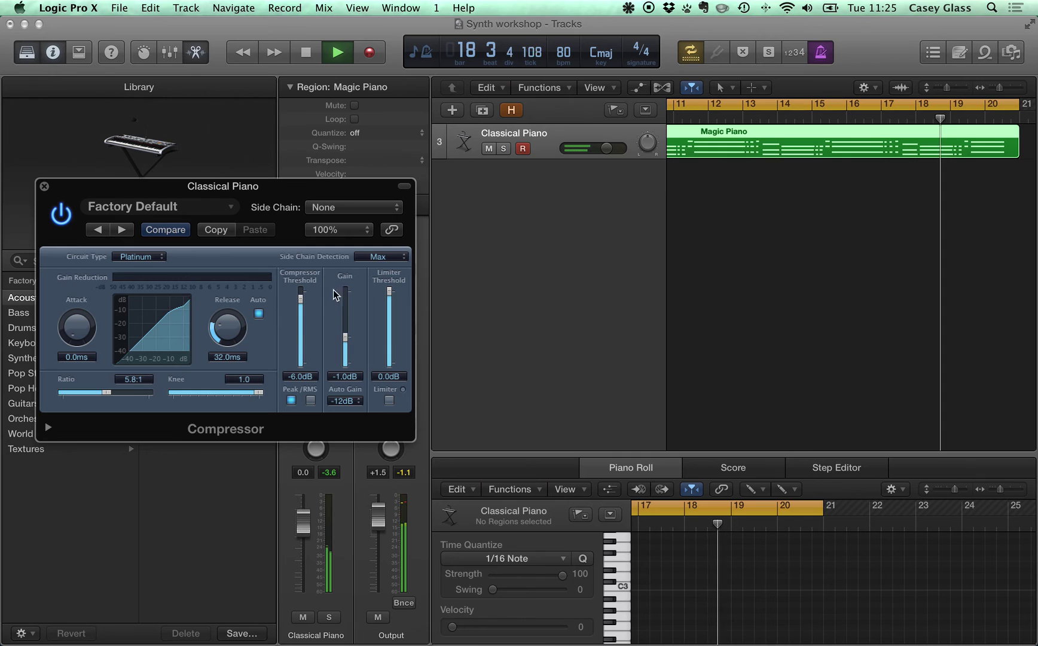
left_click_drag(345, 337, 346, 335)
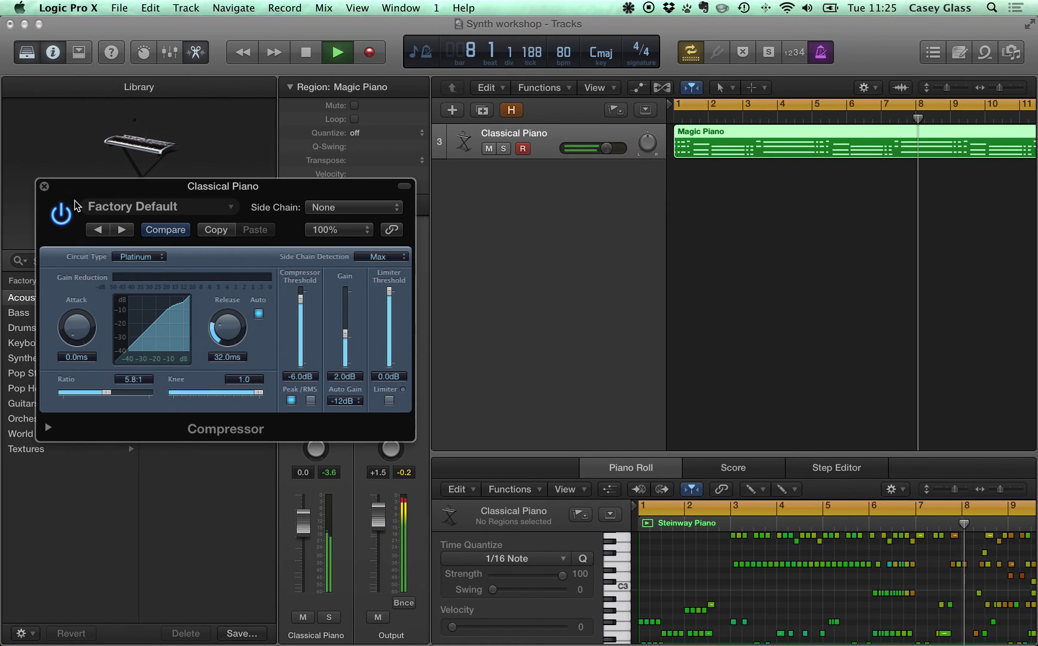
- Stop playback, close the Compressor window, and browse Reverb plug-ins for the next slot
key("space")
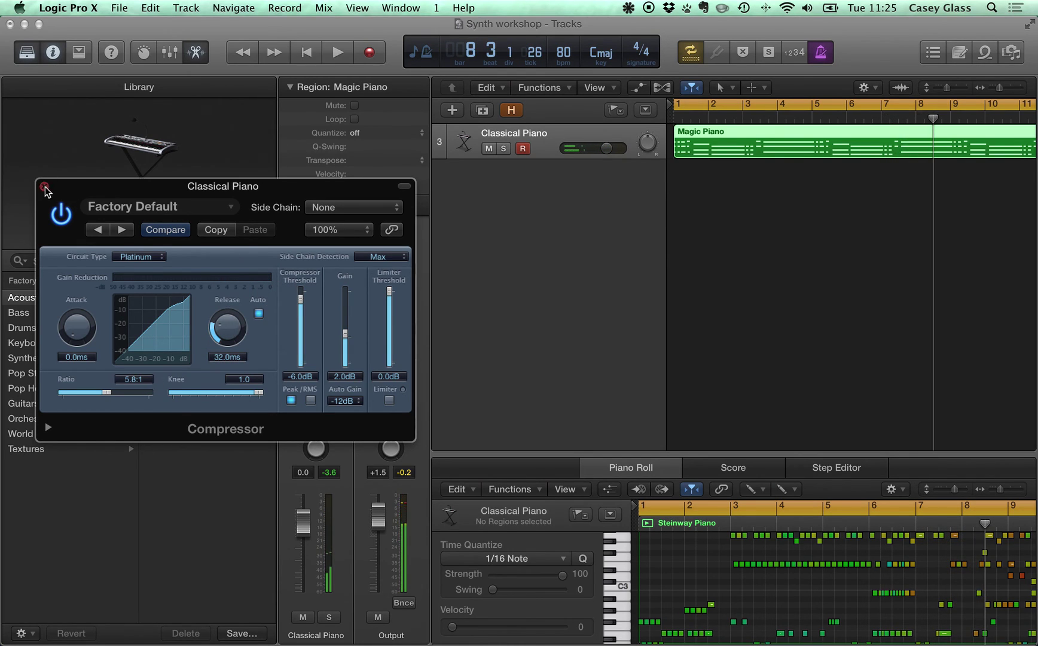
left_click(45, 187)
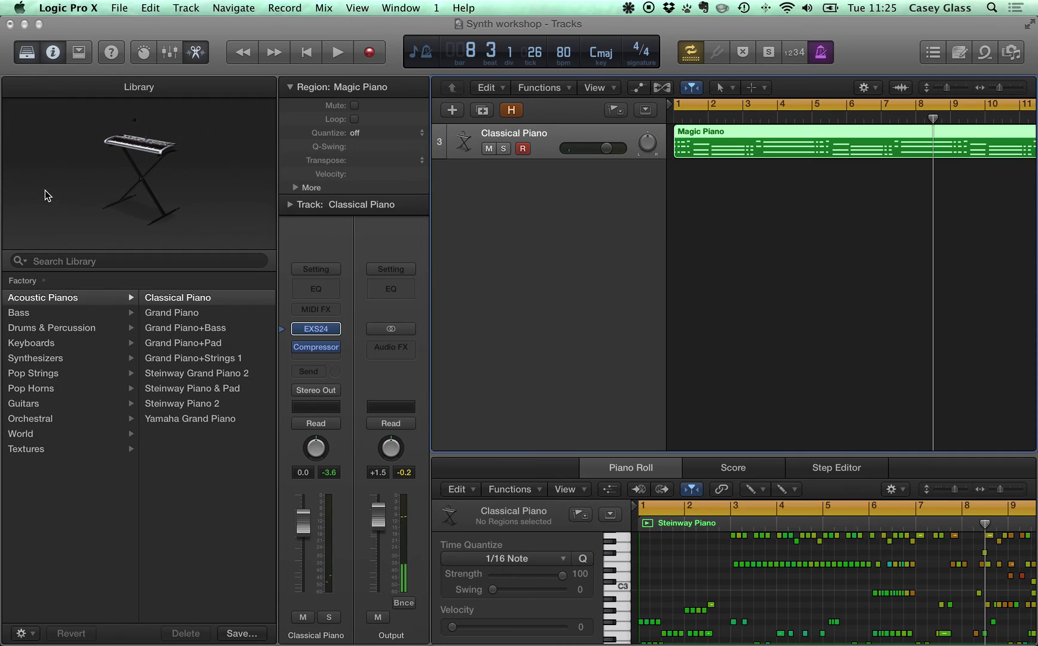
left_click(316, 355)
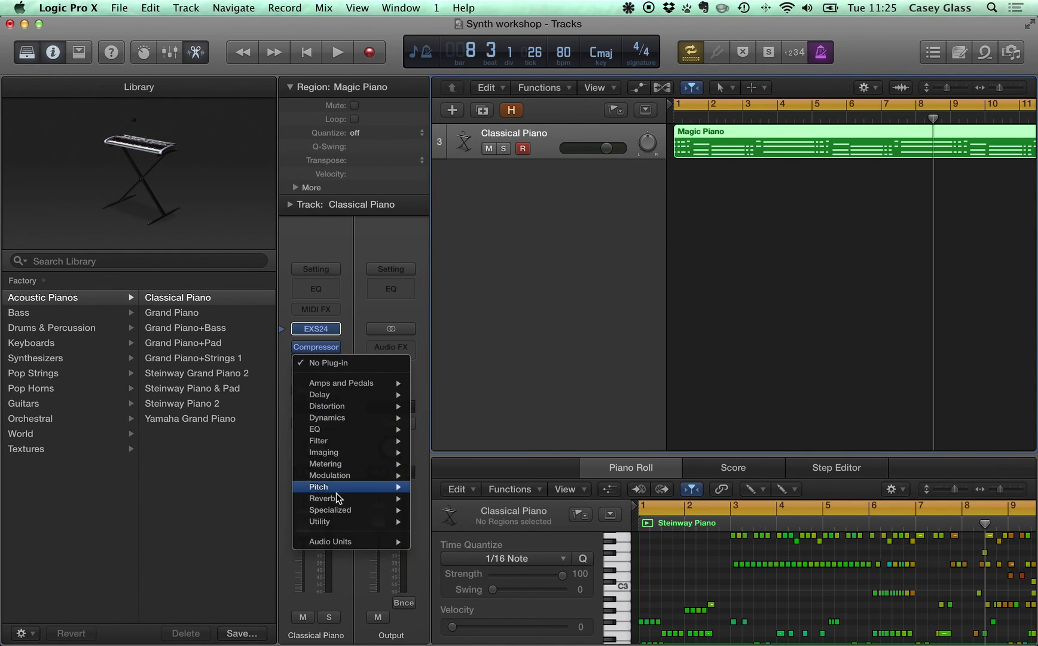
mouse_move(339, 501)
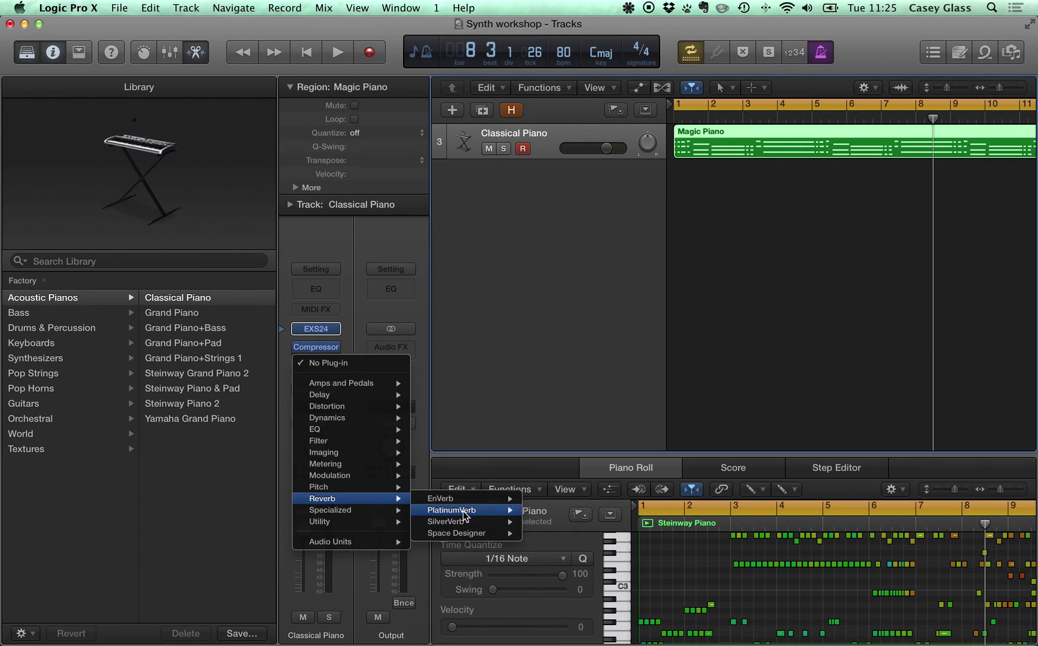
- Insert PlatinumVerb, play from the start, and set Dry to 47% with Wet at 49%
left_click(492, 515)
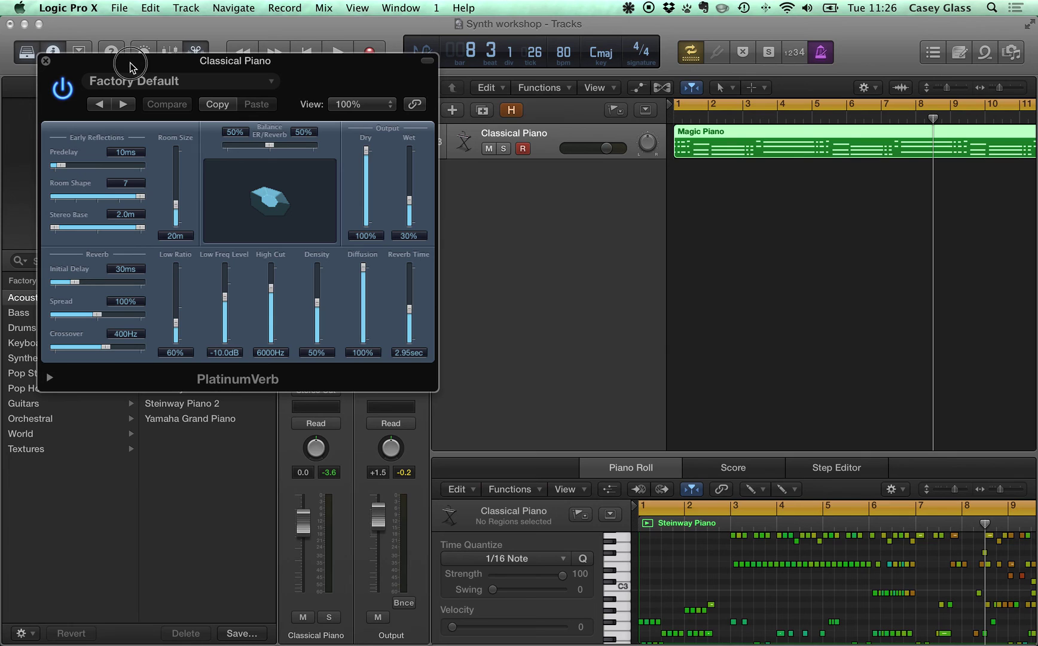
left_click_drag(131, 66, 220, 178)
left_click_drag(404, 175, 404, 198)
left_click(315, 55)
left_click(336, 55)
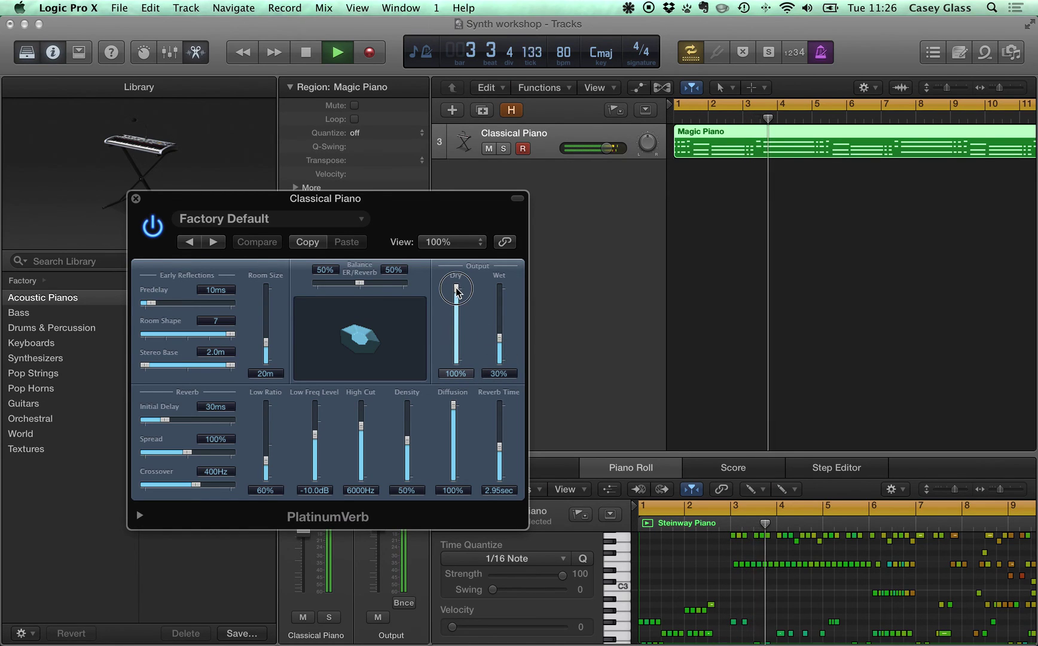
left_click_drag(458, 292, 496, 323)
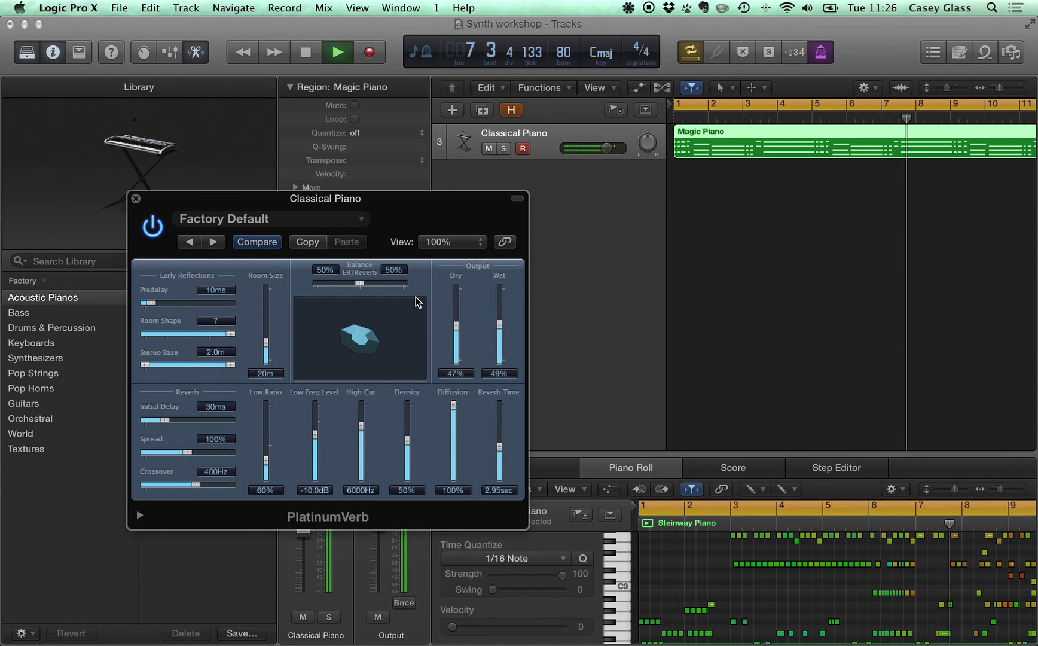
- Stop playback of the Classical Piano part
key("space")
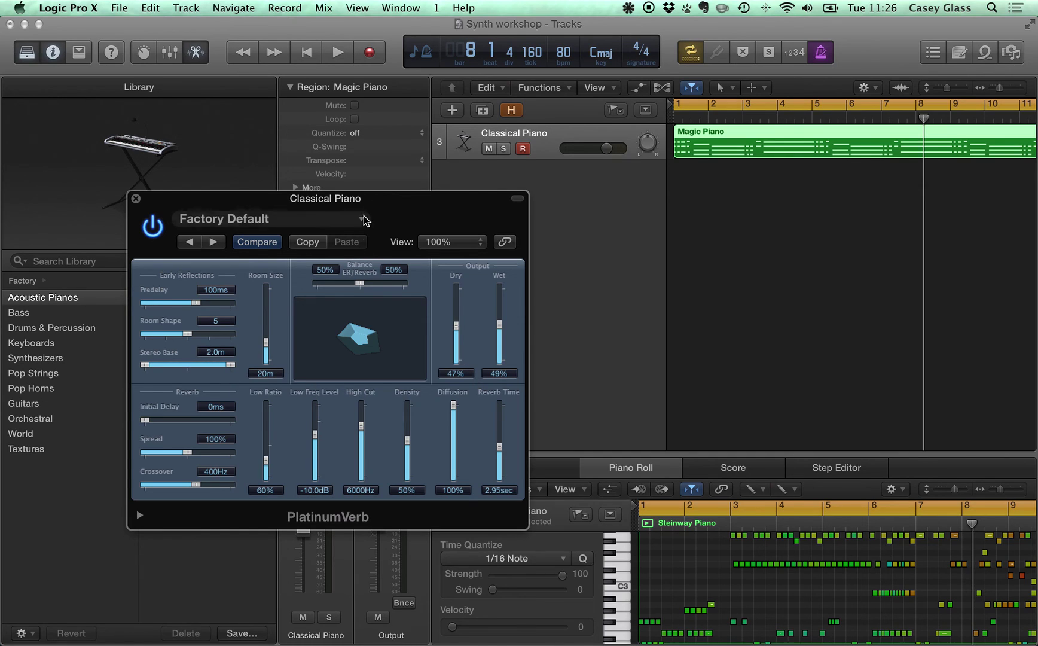
- Play from bar 1, set PlatinumVerb to 100% wet and 15% dry, and Predelay to 112 ms
left_click(305, 59)
left_click(338, 57)
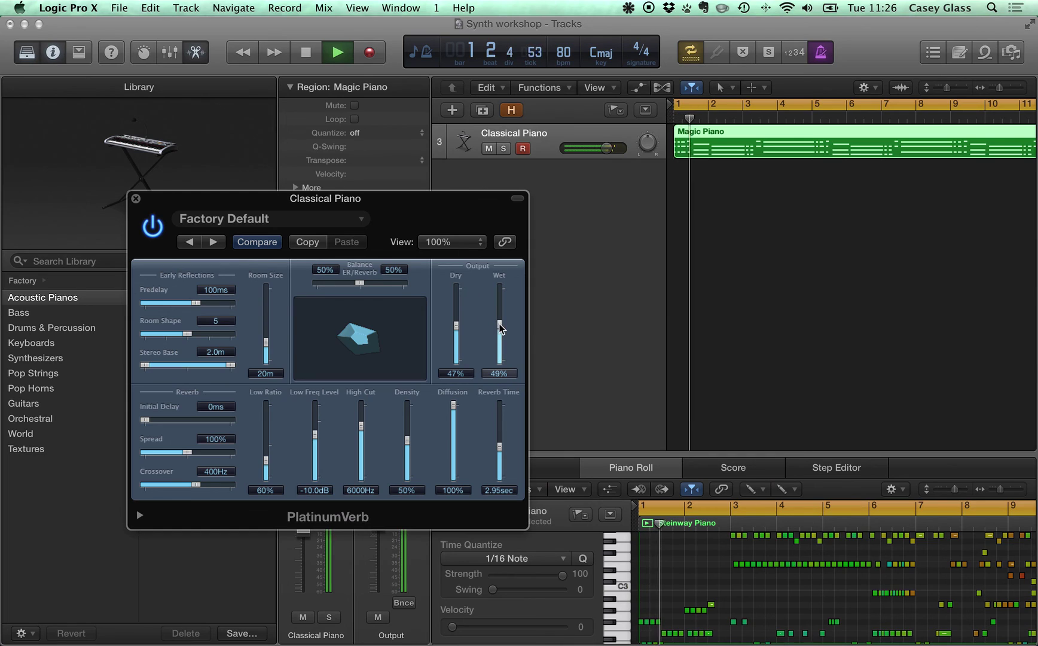
left_click_drag(501, 330, 499, 299)
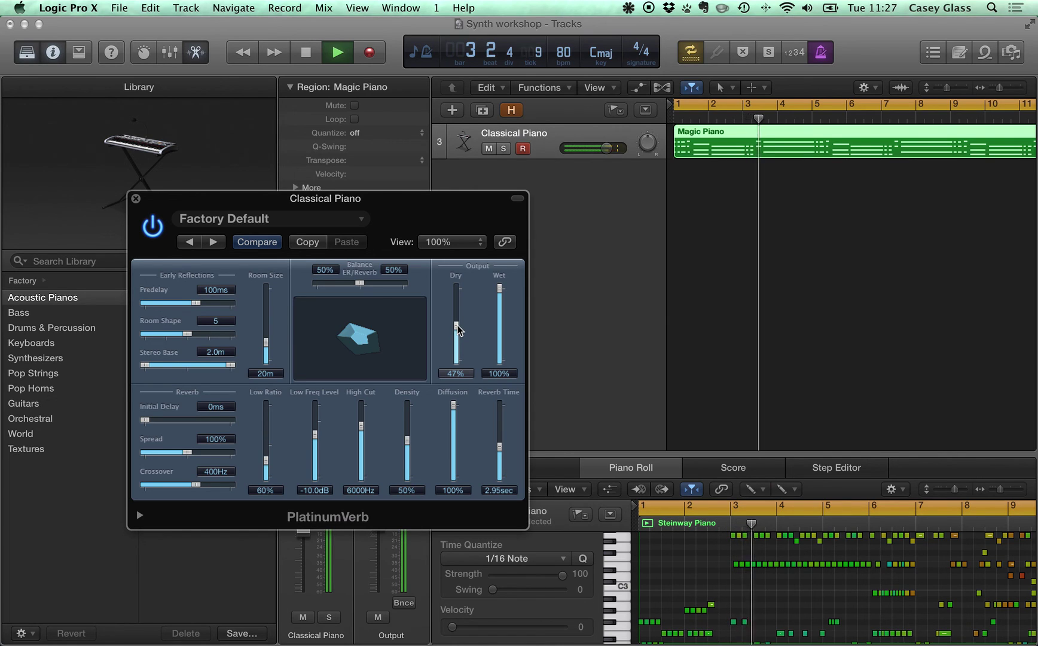
left_click_drag(459, 330, 458, 339)
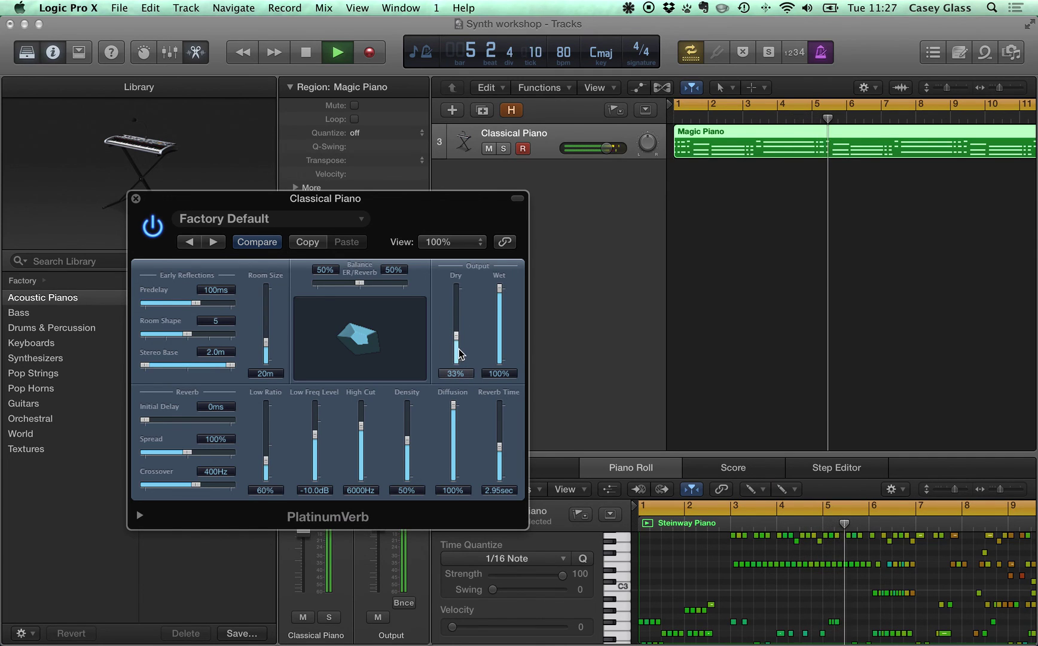
left_click(458, 341)
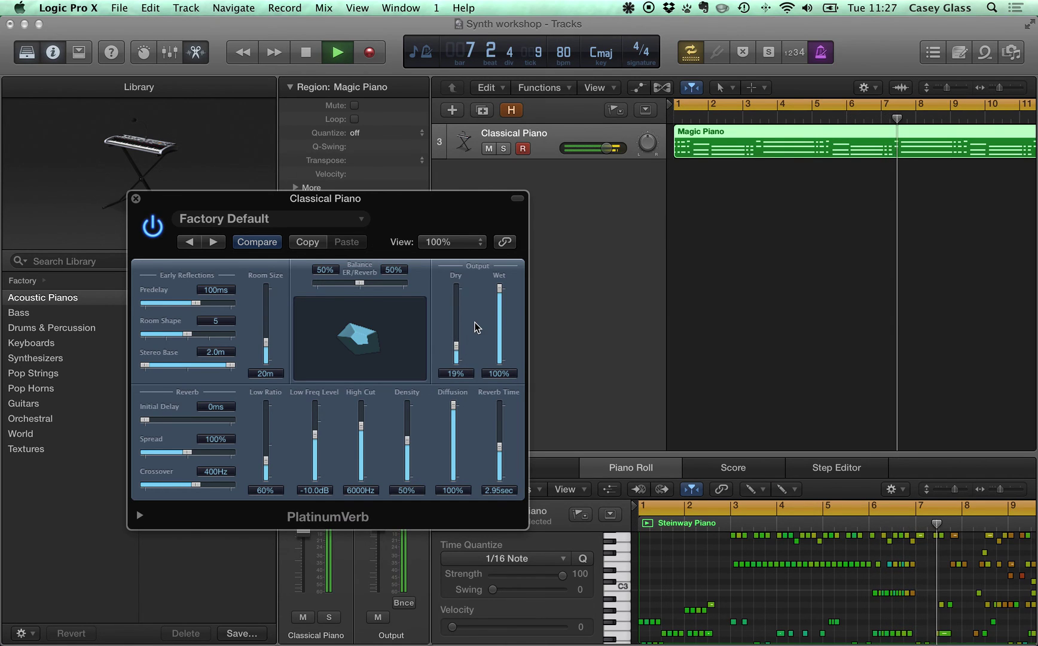
left_click_drag(456, 348, 455, 412)
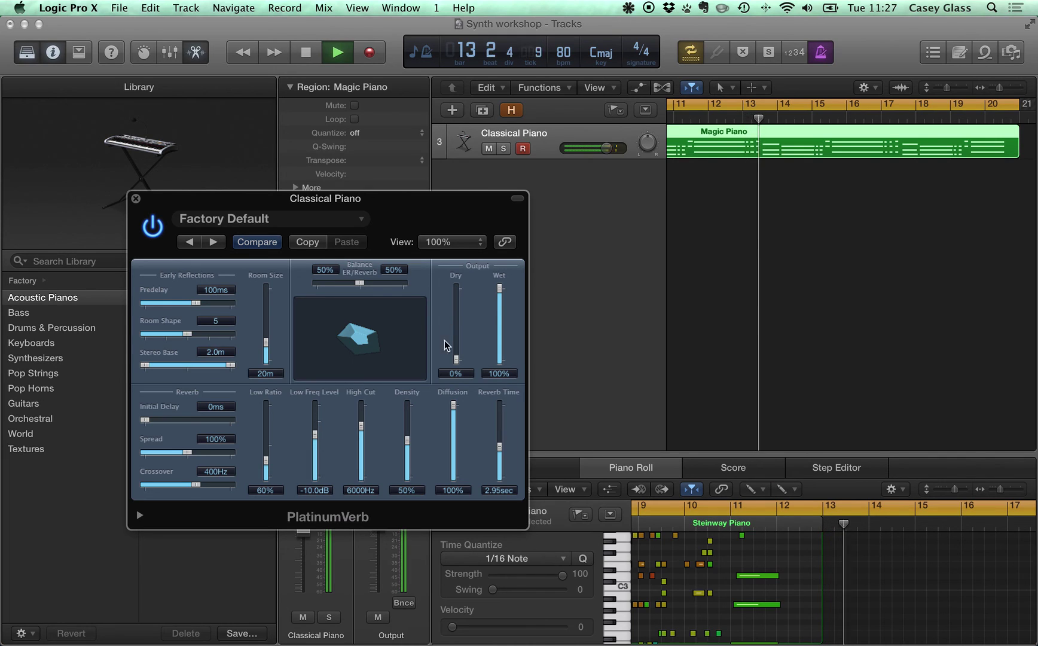
left_click_drag(458, 362, 461, 353)
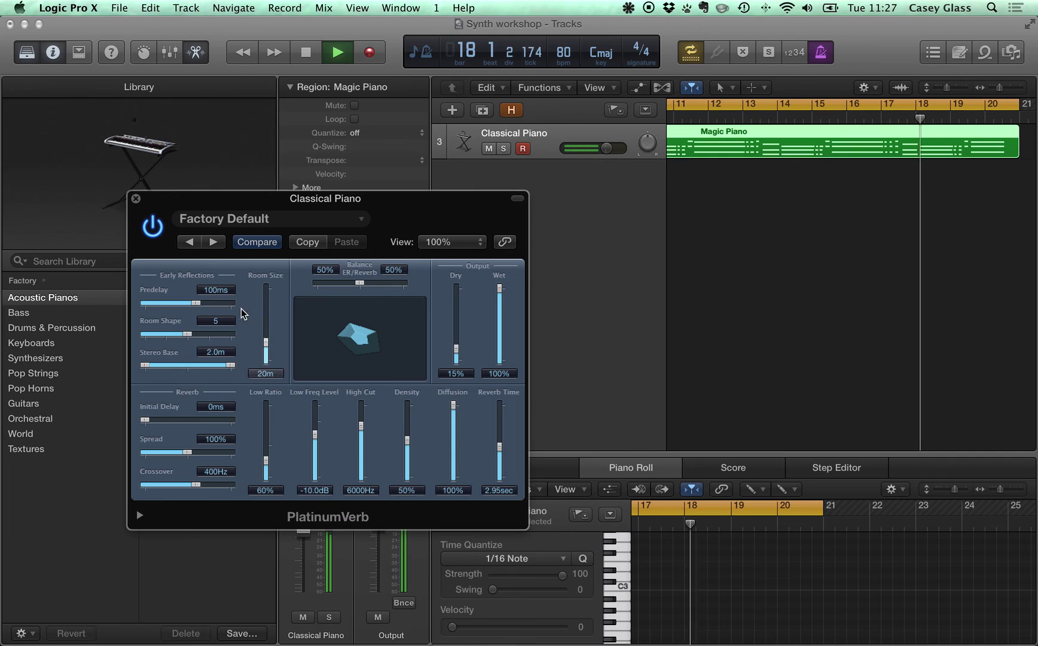
left_click_drag(197, 306, 201, 307)
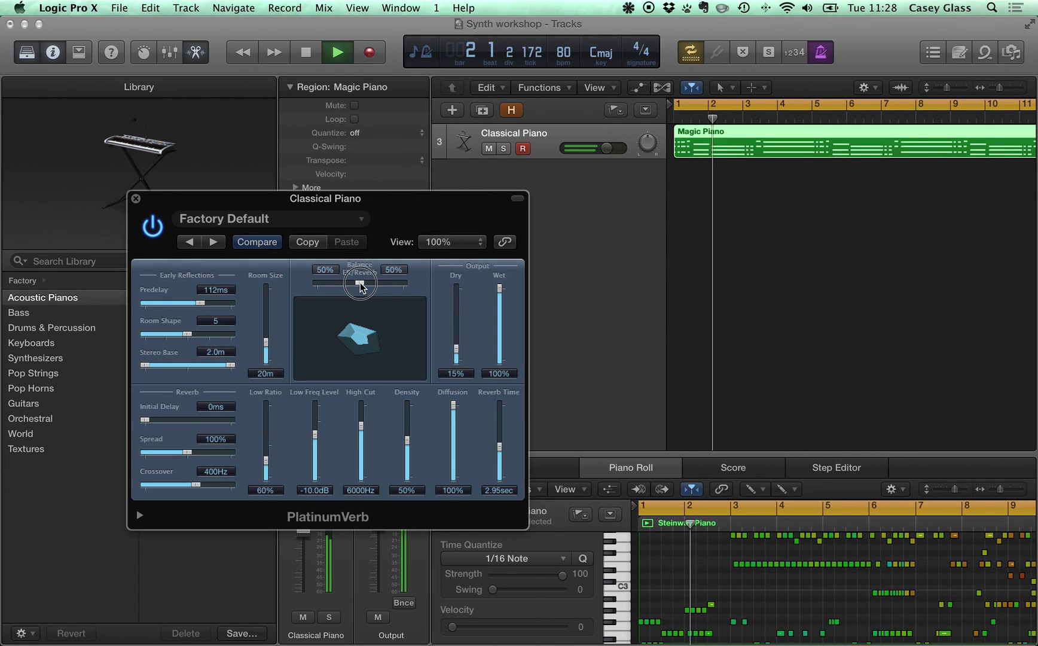
- Adjust the PlatinumVerb ER/Reverb balance slider until it reads 36% / 64%
left_click_drag(361, 287, 381, 287)
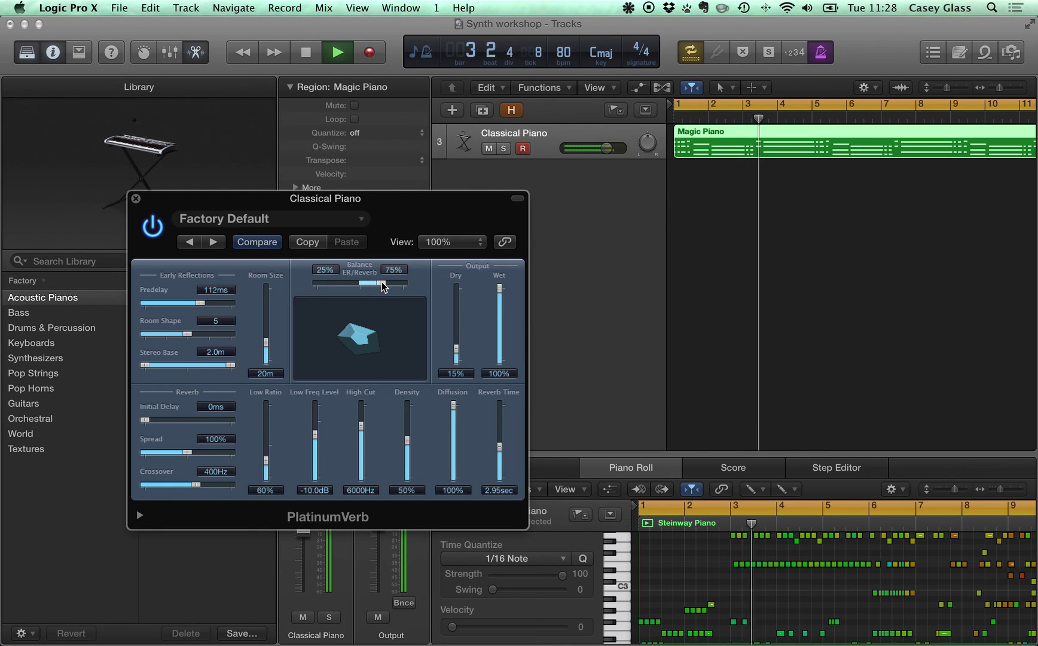
left_click_drag(382, 286, 372, 283)
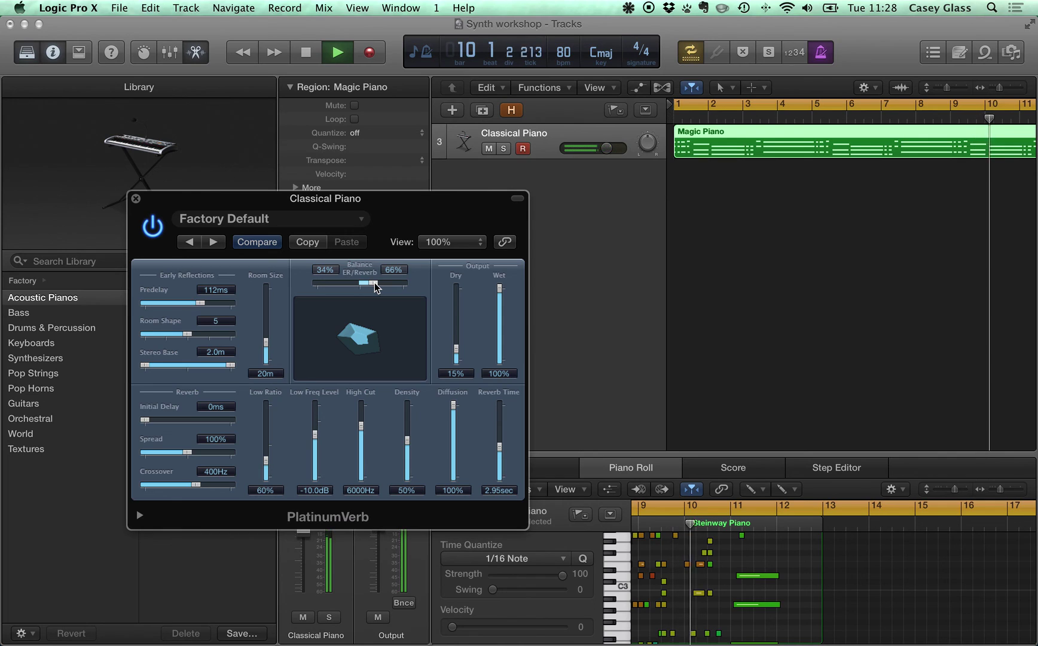
left_click_drag(373, 286, 331, 289)
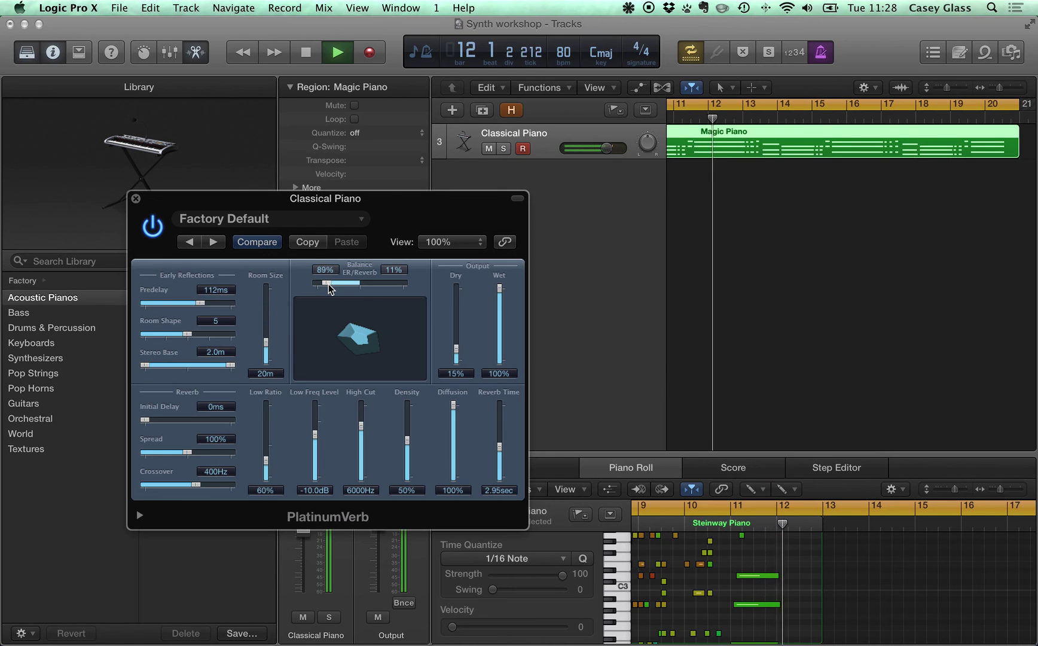
left_click_drag(329, 289, 372, 290)
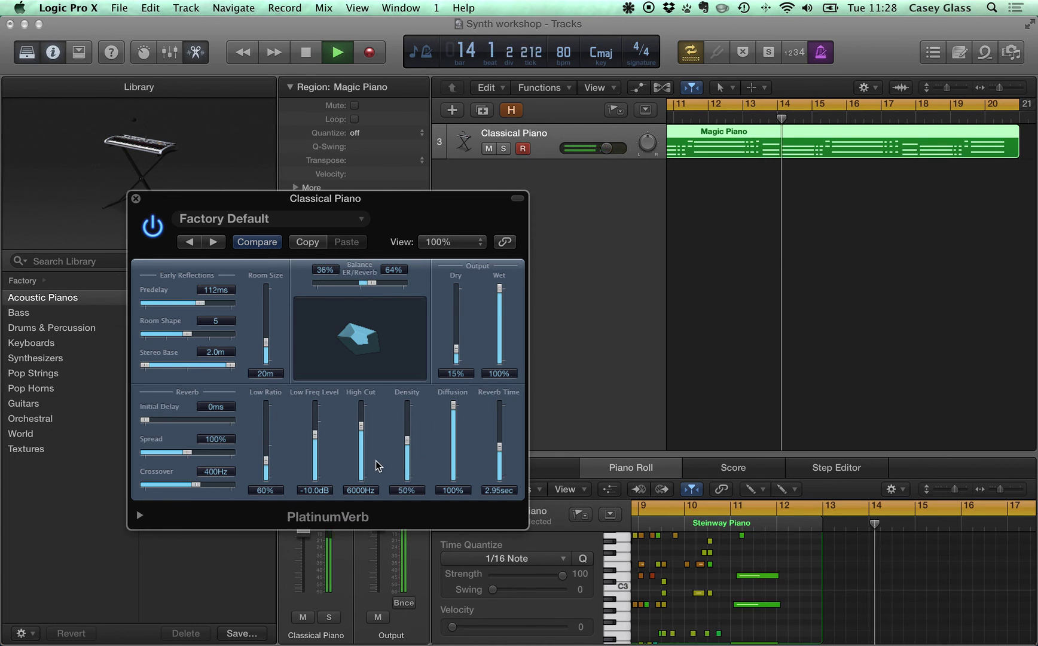
- Set PlatinumVerb's high cut to 2600 Hz, reverb time to 3.50 sec, and initial delay to 0 ms
left_click_drag(360, 425, 361, 451)
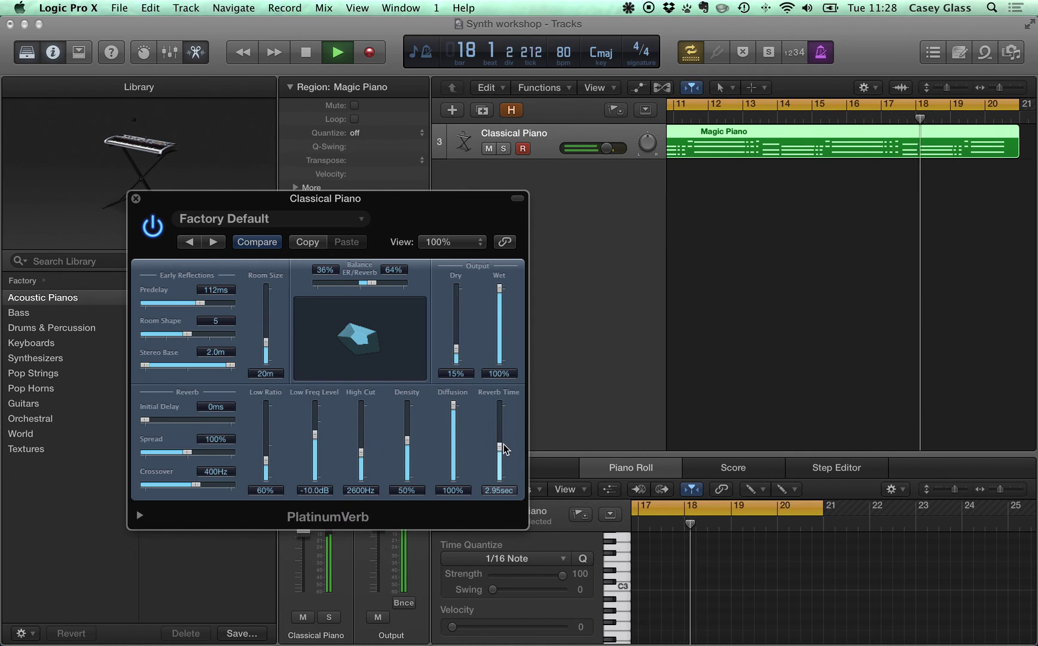
left_click_drag(495, 449, 501, 445)
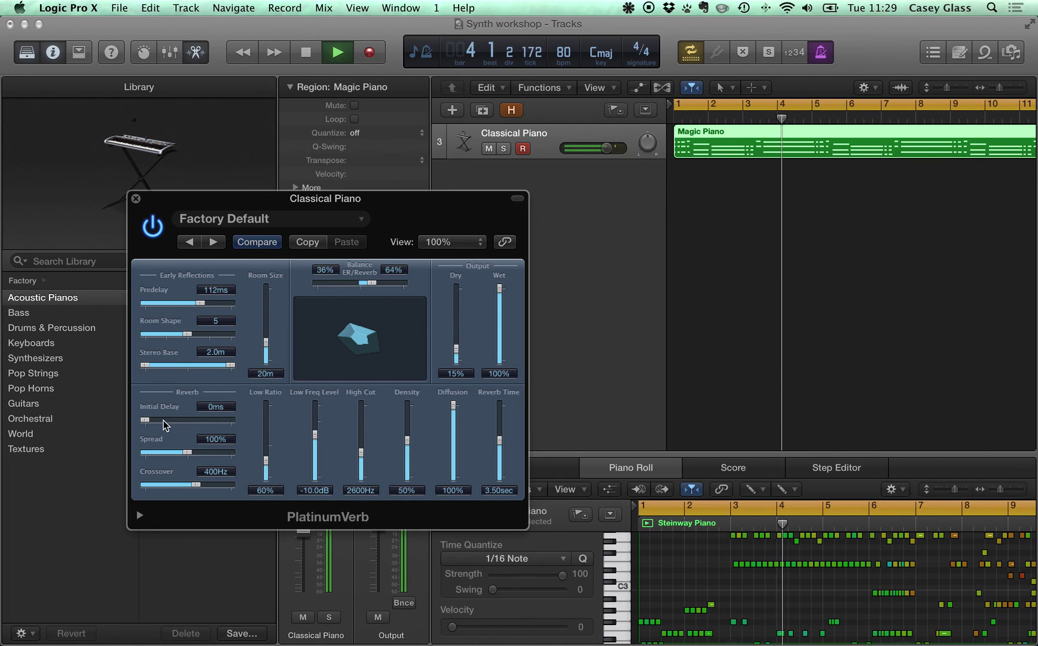
left_click_drag(145, 423, 223, 423)
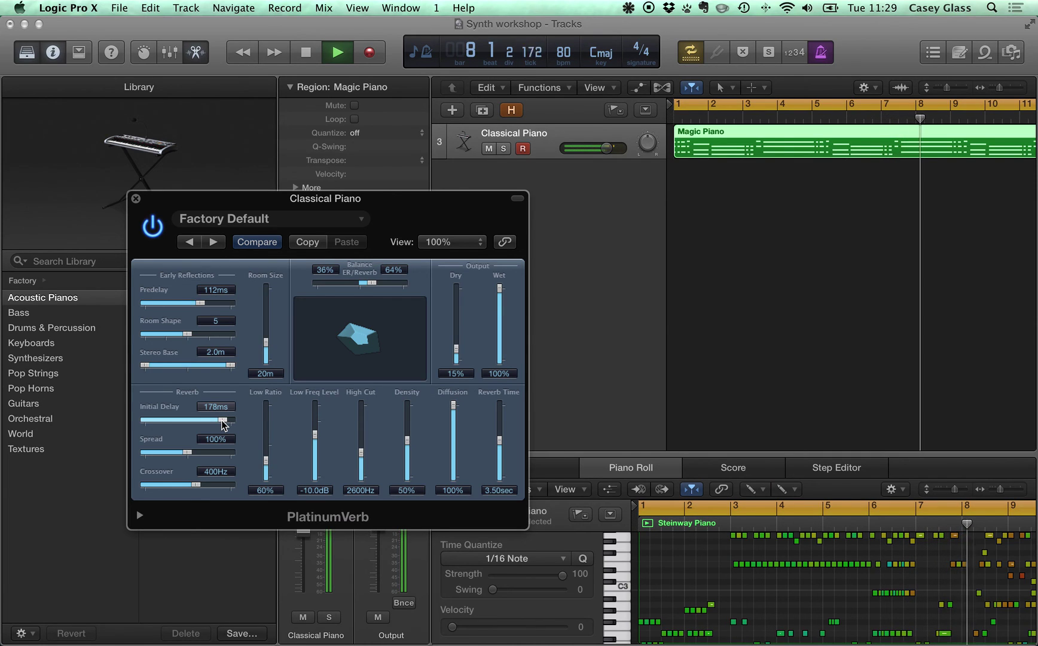
double_click(215, 407)
type("0")
key("Return")
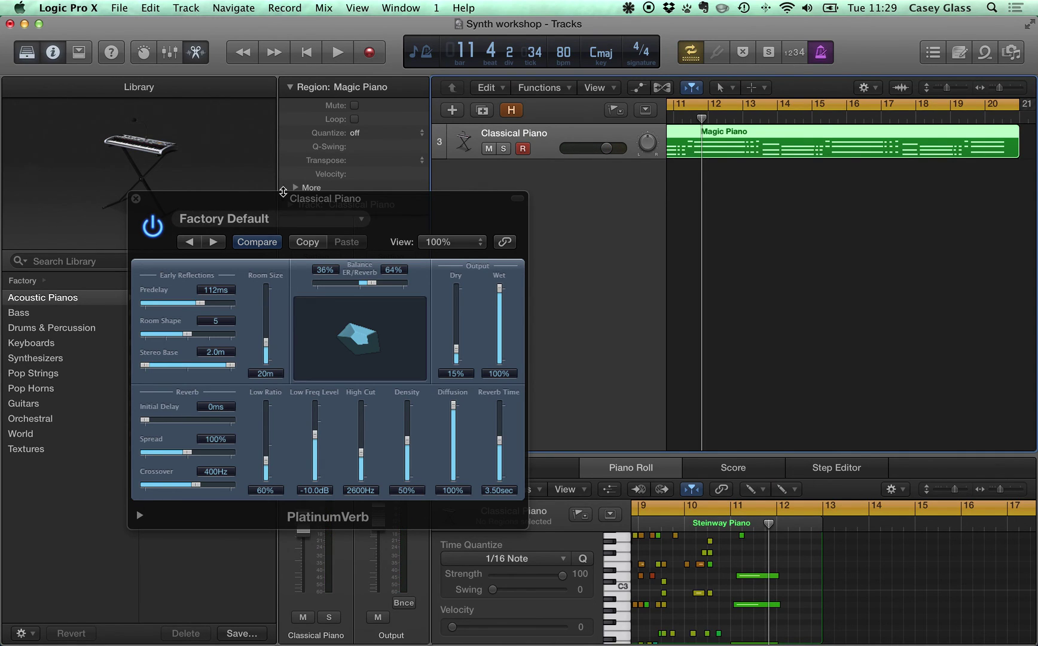
- Move the PlatinumVerb window aside to uncover the Classical Piano channel strip's Audio FX slots
left_click_drag(335, 203, 675, 254)
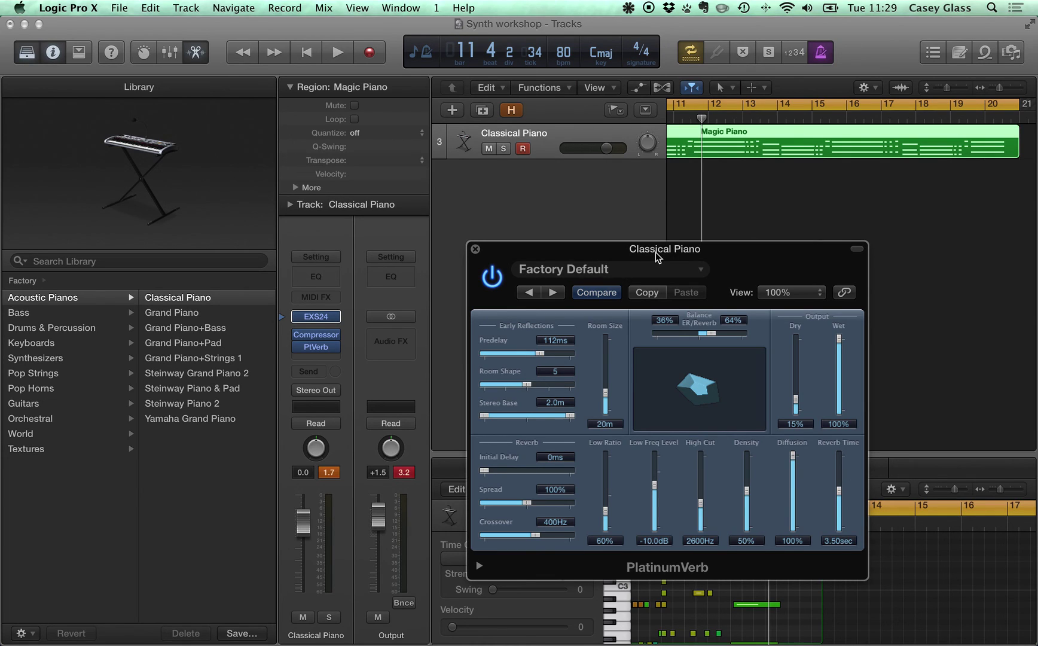
left_click_drag(656, 251, 651, 222)
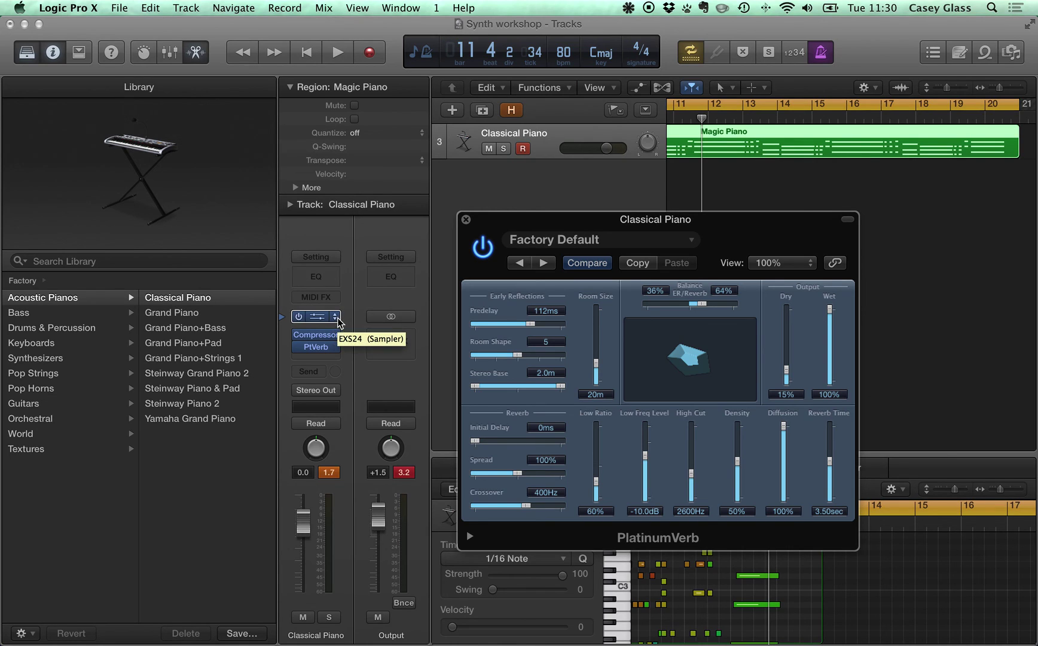
- Insert a stereo Channel EQ and dip its 750 Hz band to 630 Hz at -4.5 dB
left_click(314, 362)
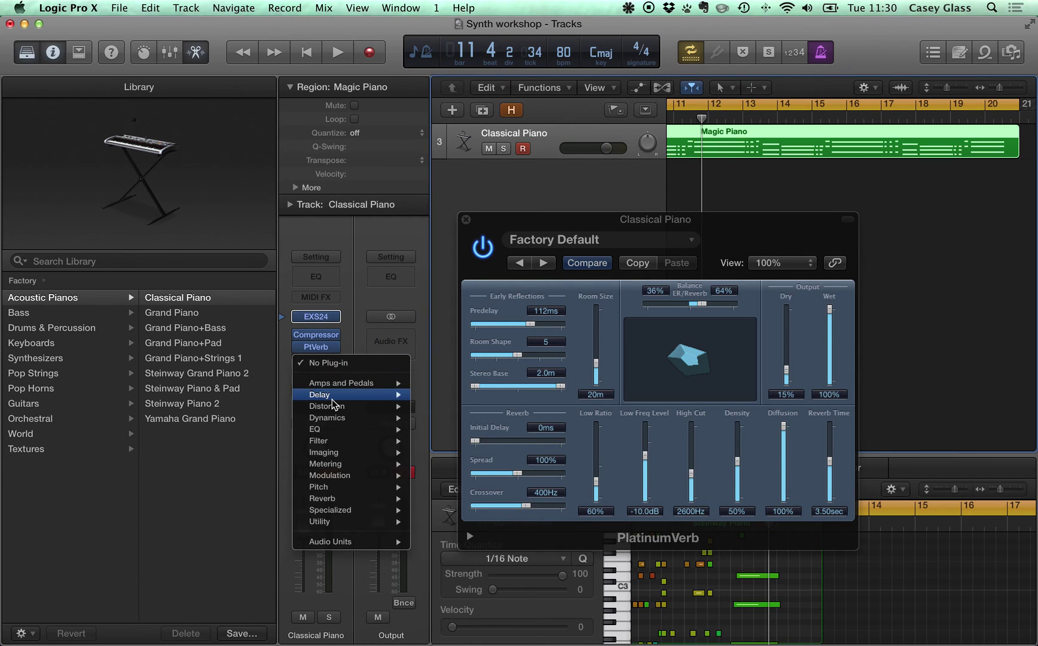
mouse_move(347, 430)
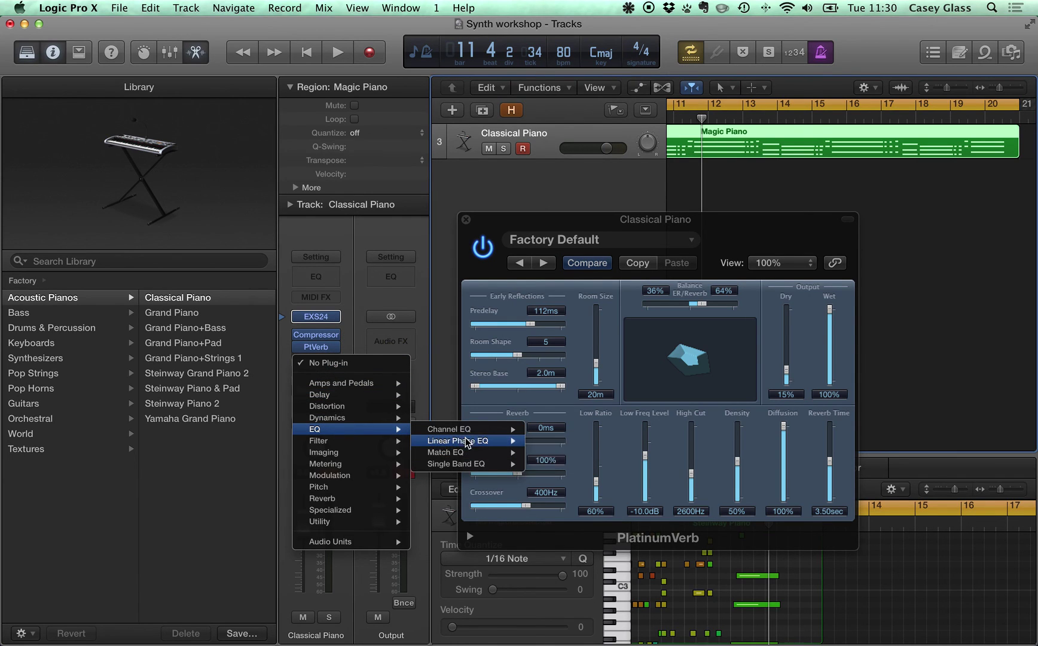
mouse_move(473, 429)
left_click(546, 429)
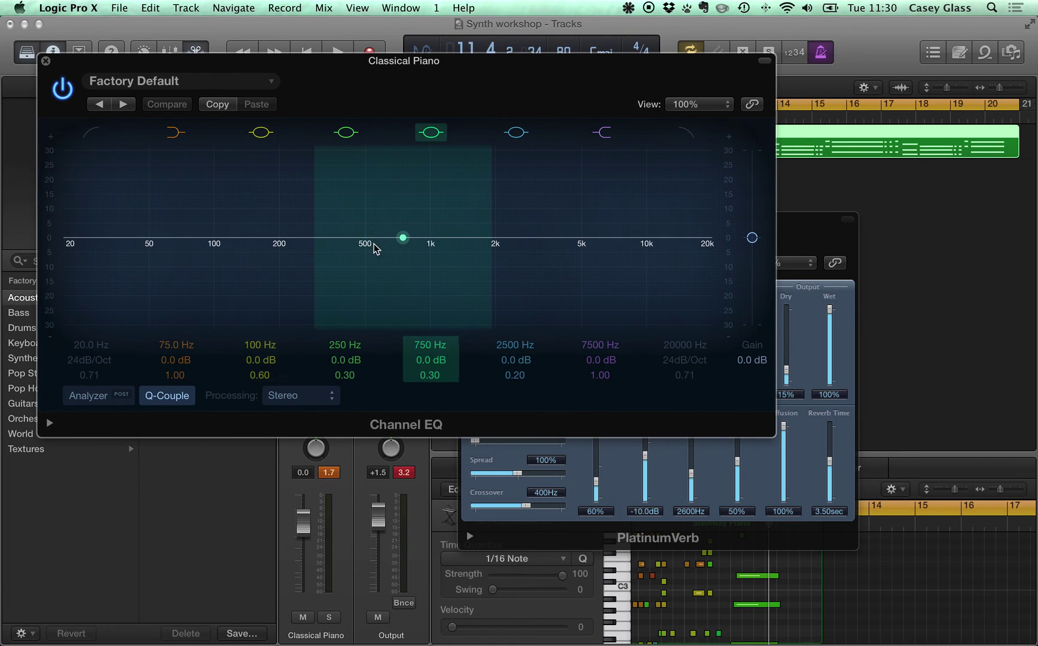
left_click_drag(375, 248, 362, 266)
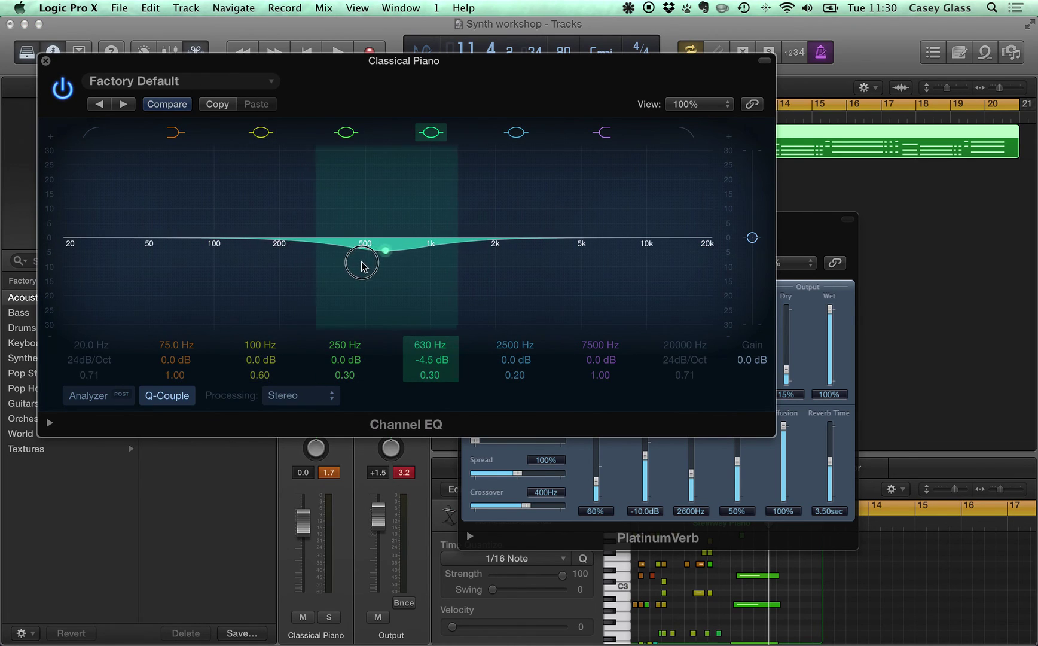
left_click(46, 61)
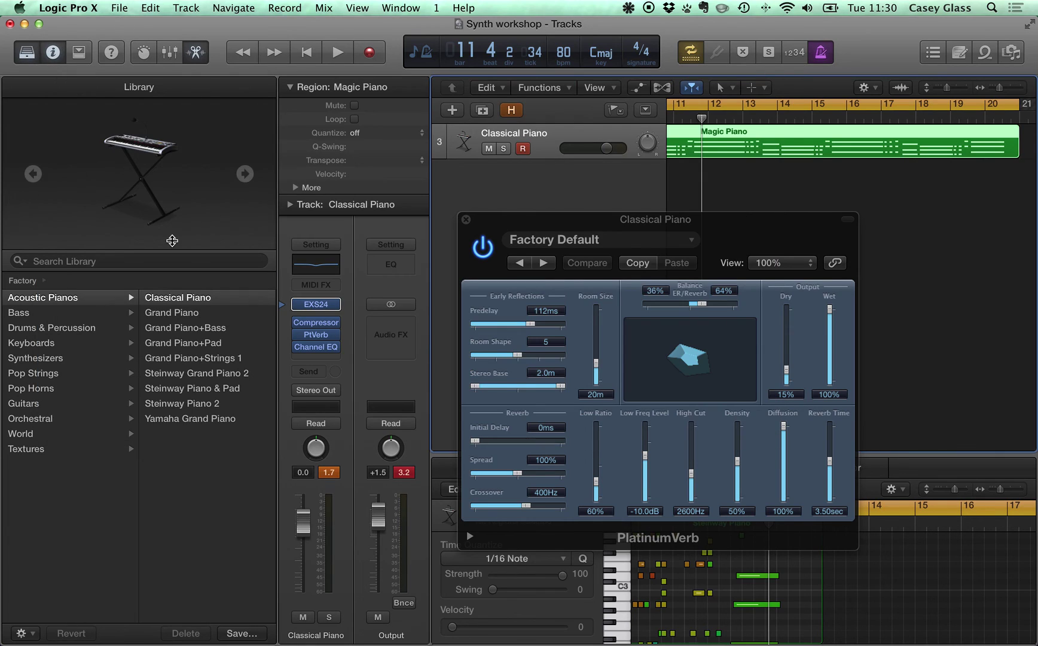
- Reorder the effects so Channel EQ comes first, then Compressor, then PtVerb
left_click(322, 349)
left_click(331, 350)
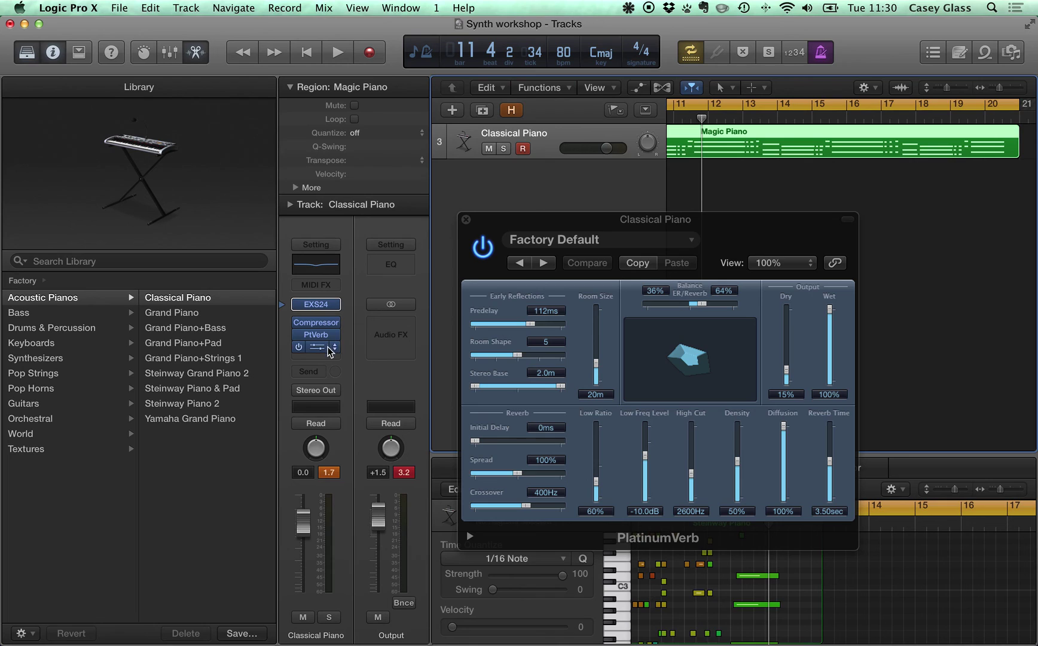
left_click(326, 352)
left_click(345, 348)
left_click(336, 350)
left_click(348, 324)
left_click(345, 339)
left_click(348, 360)
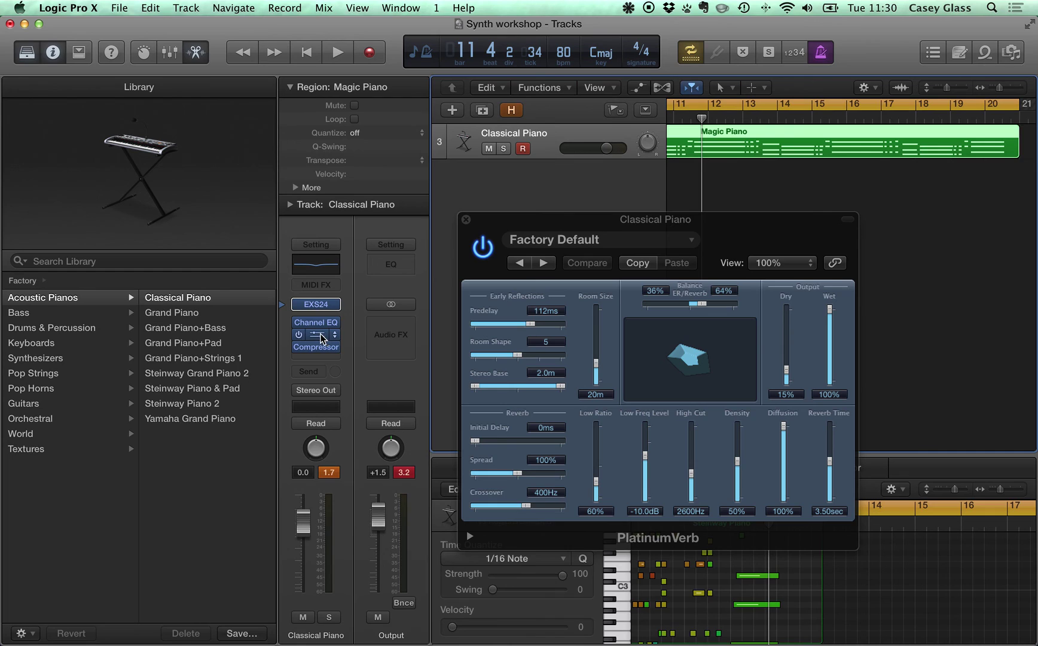
left_click_drag(323, 359, 323, 357)
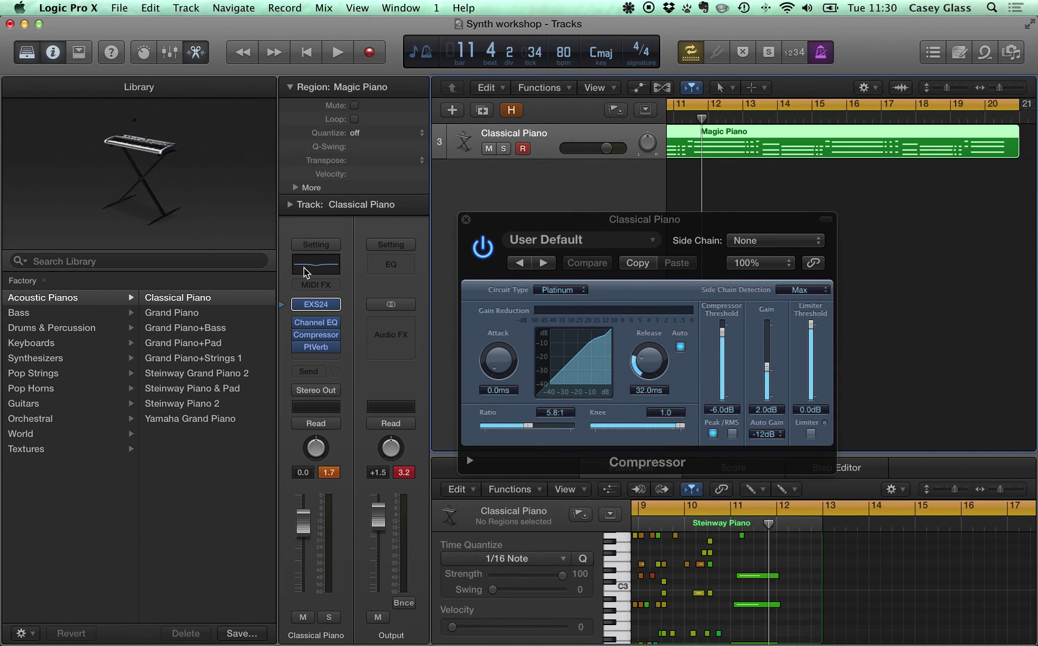
left_click(308, 52)
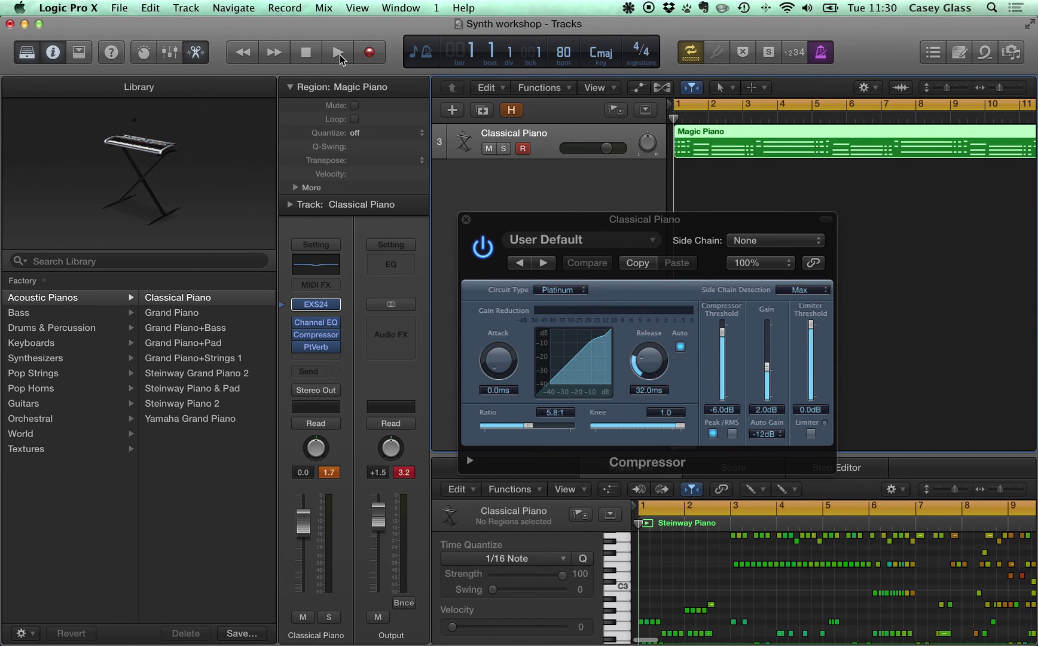
left_click(339, 53)
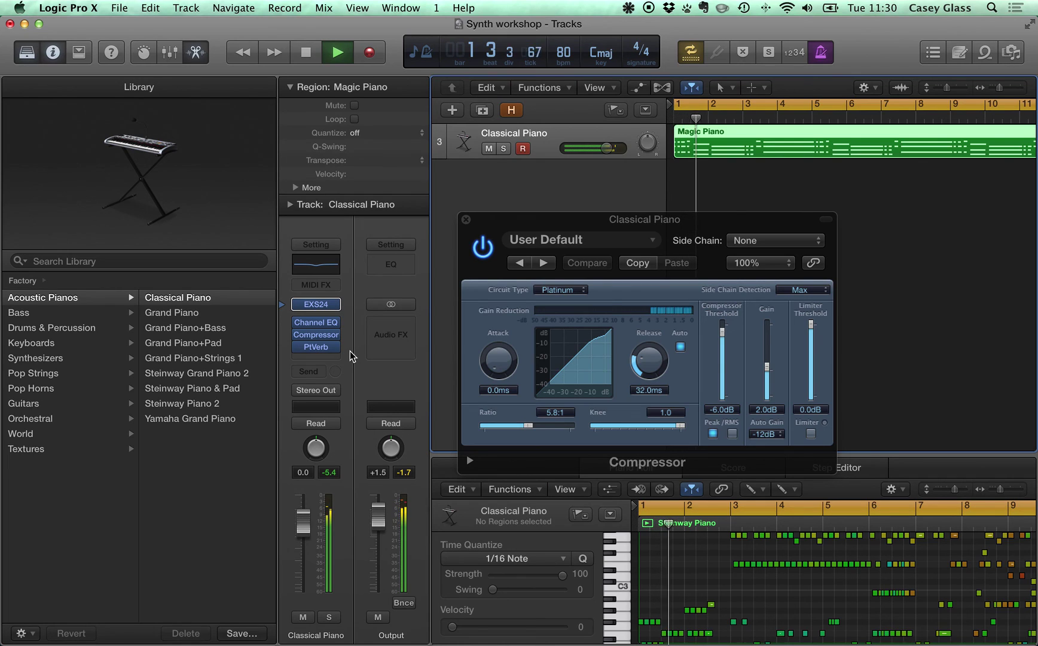
mouse_move(315, 311)
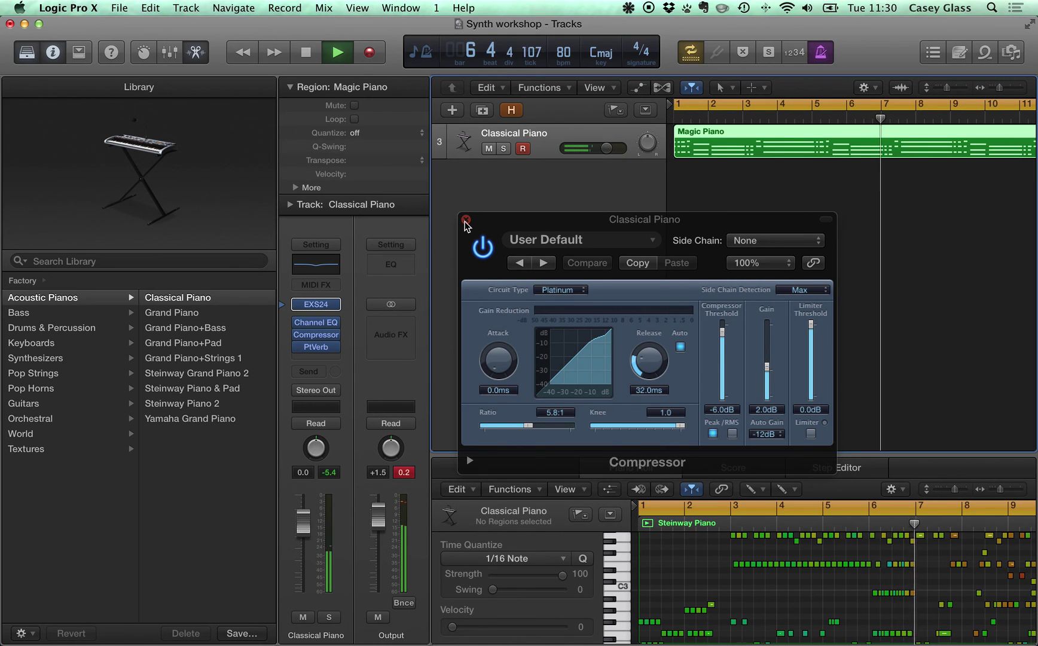
left_click(482, 247)
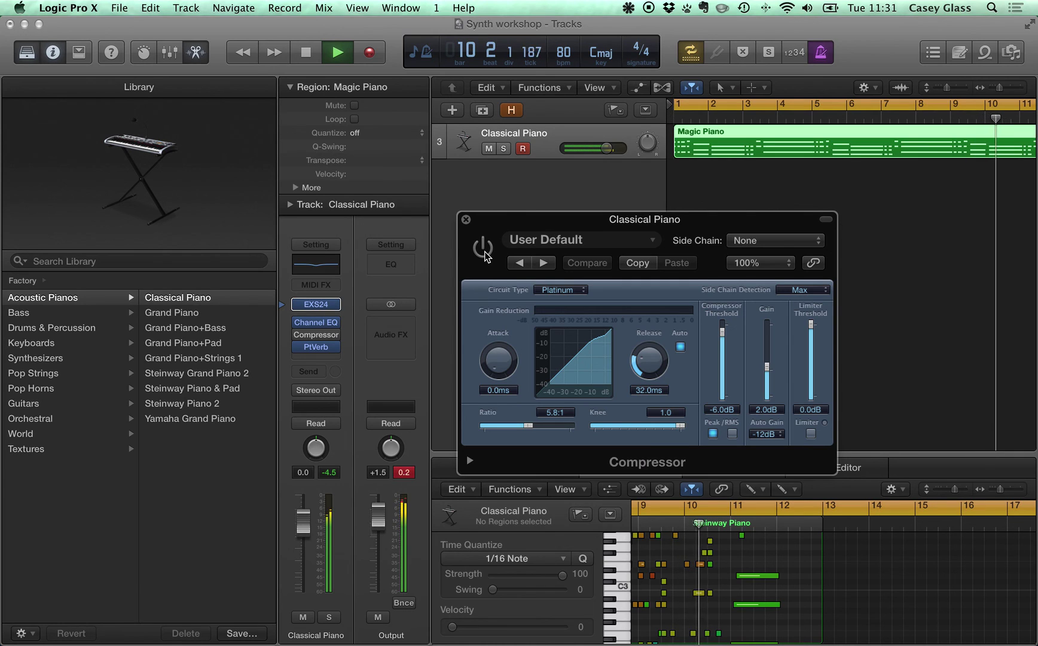
left_click(484, 249)
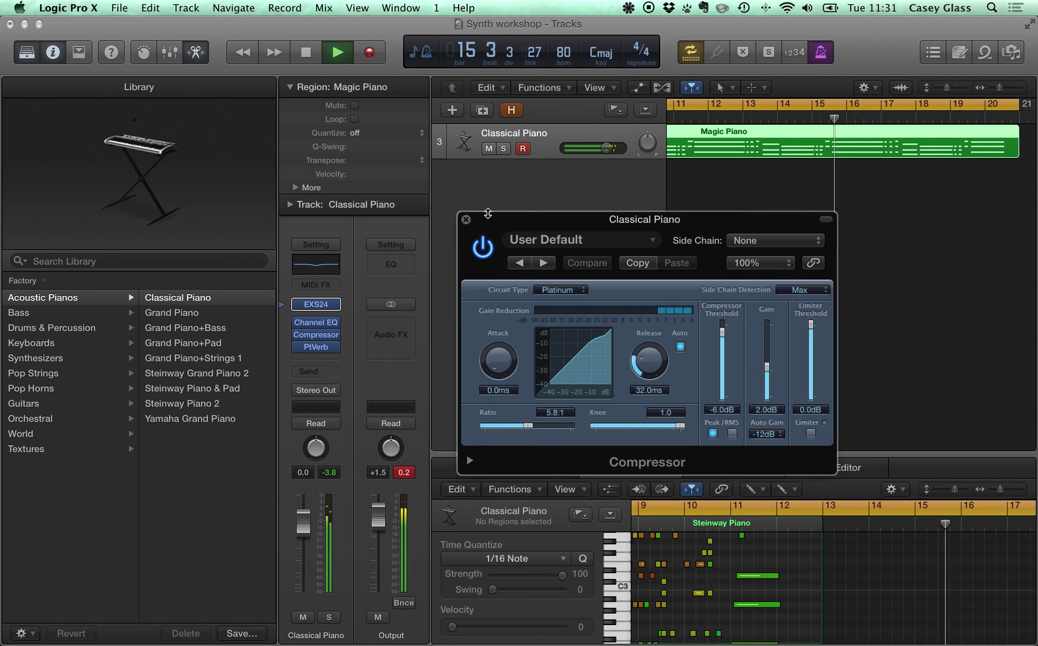
key("space")
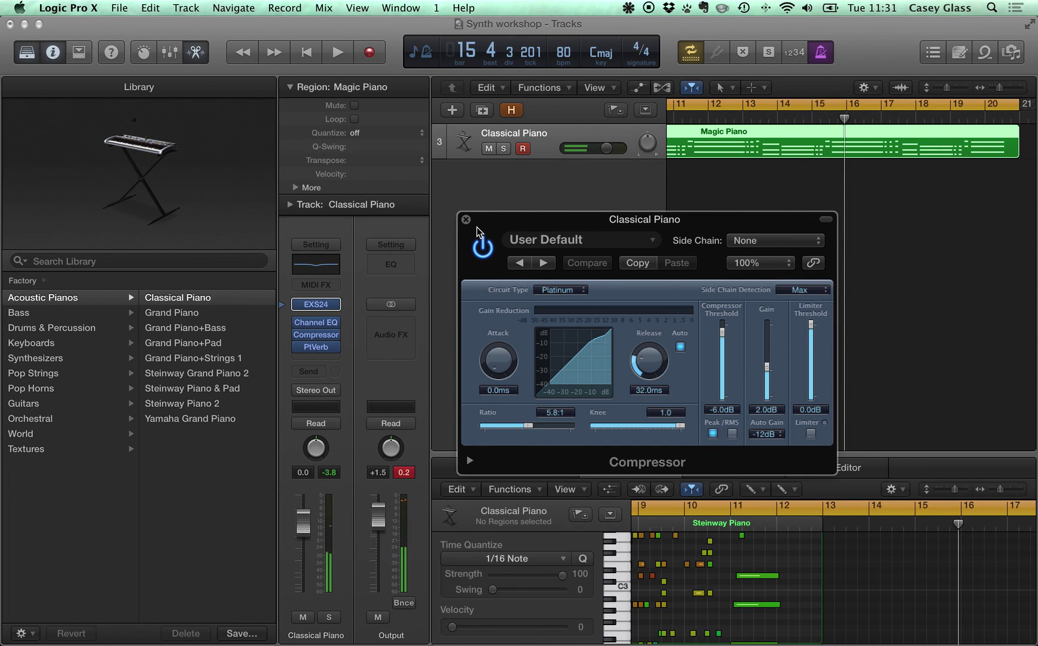